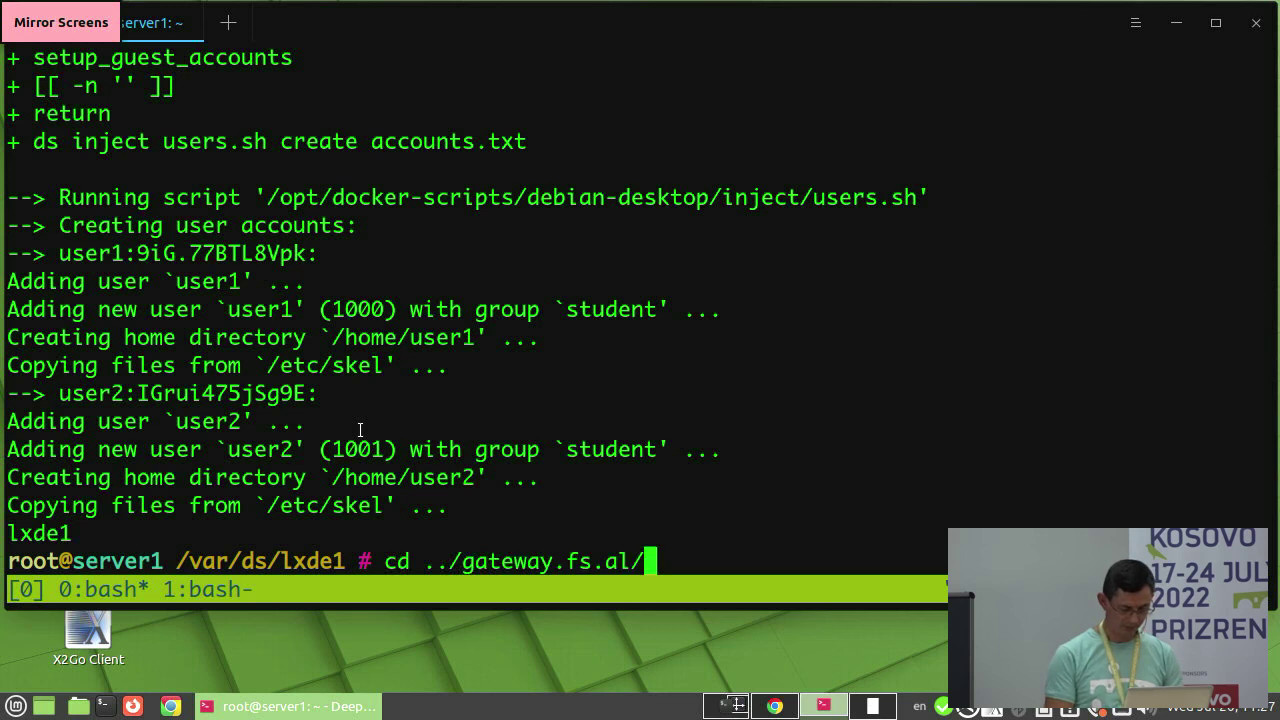
Step: Stop the gateway.fs.al and mariadb containers by running ds stop in each one's directory
{"action": "type", "text": "ds stop"}
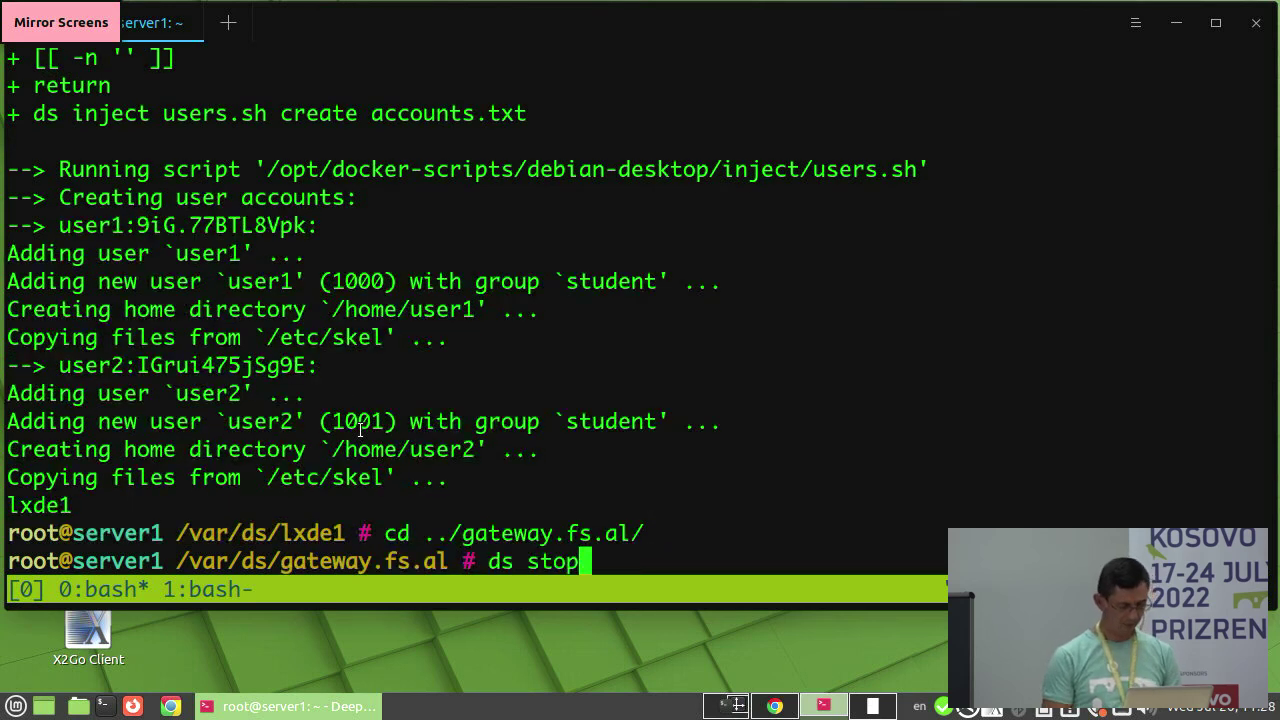
{"action": "key", "text": "Return"}
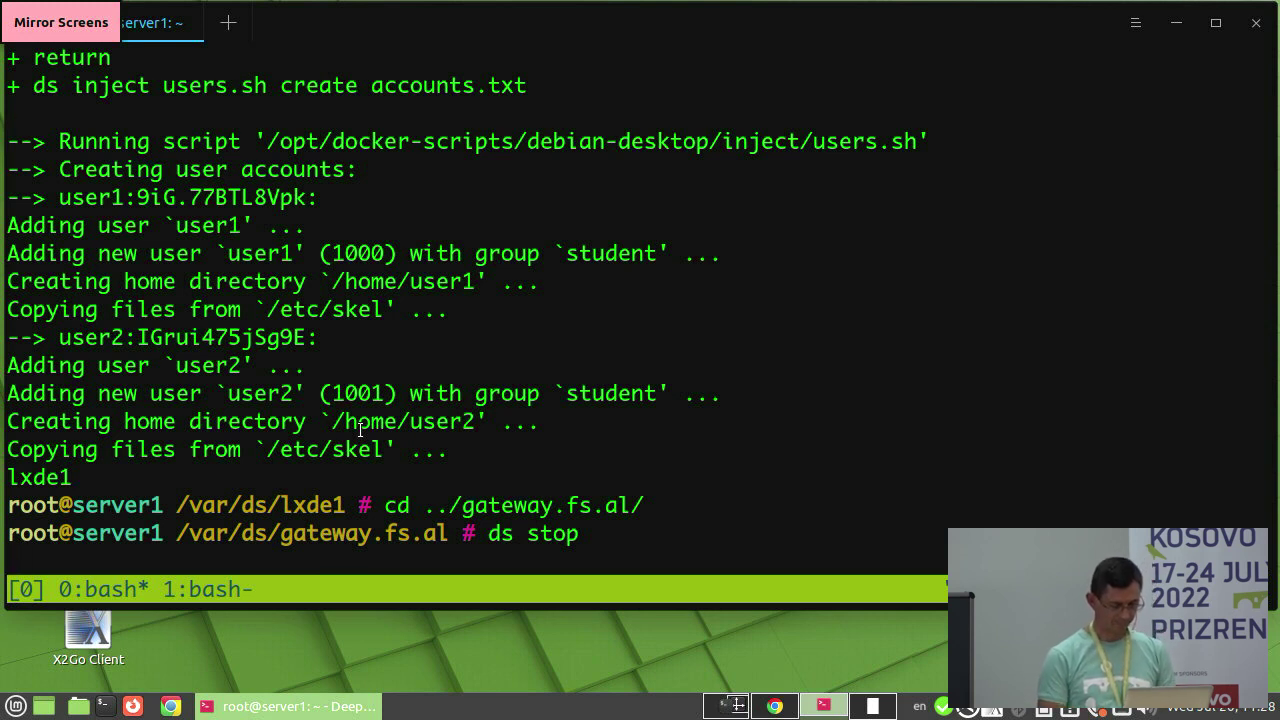
{"action": "type", "text": "cd ../"}
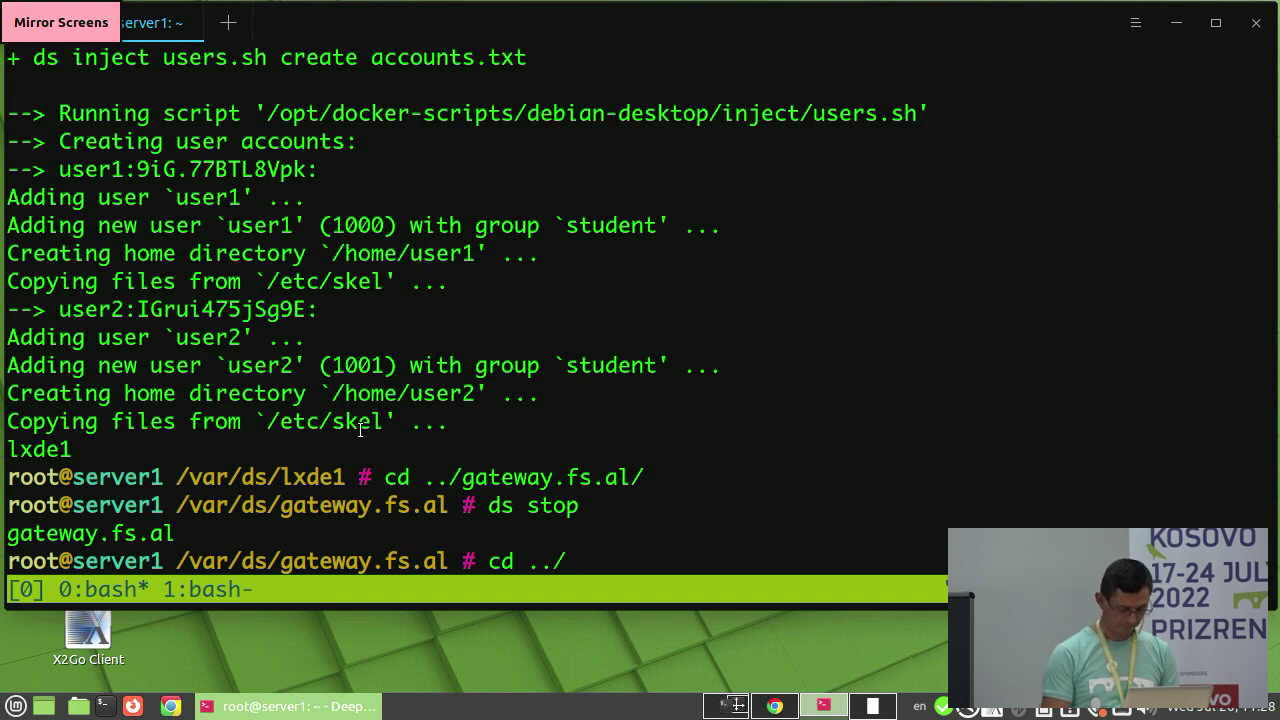
{"action": "type", "text": "ma"}
{"action": "key", "text": "Tab"}
{"action": "key", "text": "Return"}
{"action": "type", "text": "ds stop"}
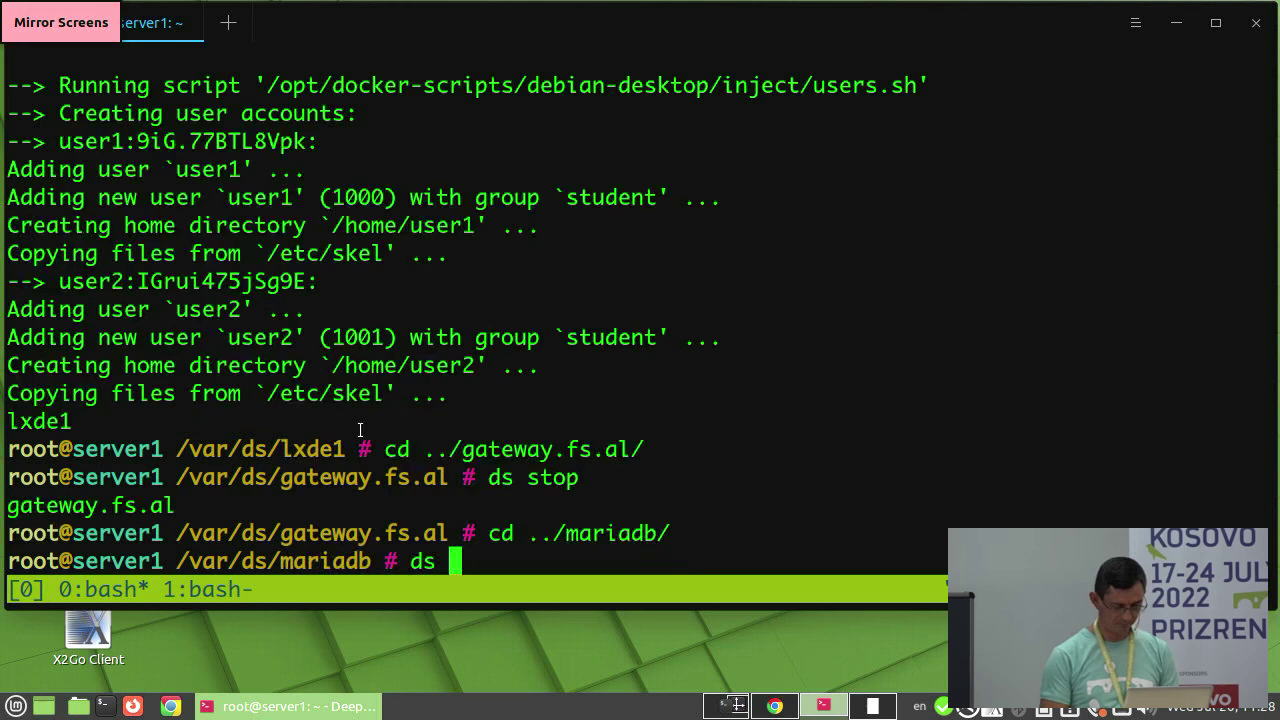
{"action": "key", "text": "Return"}
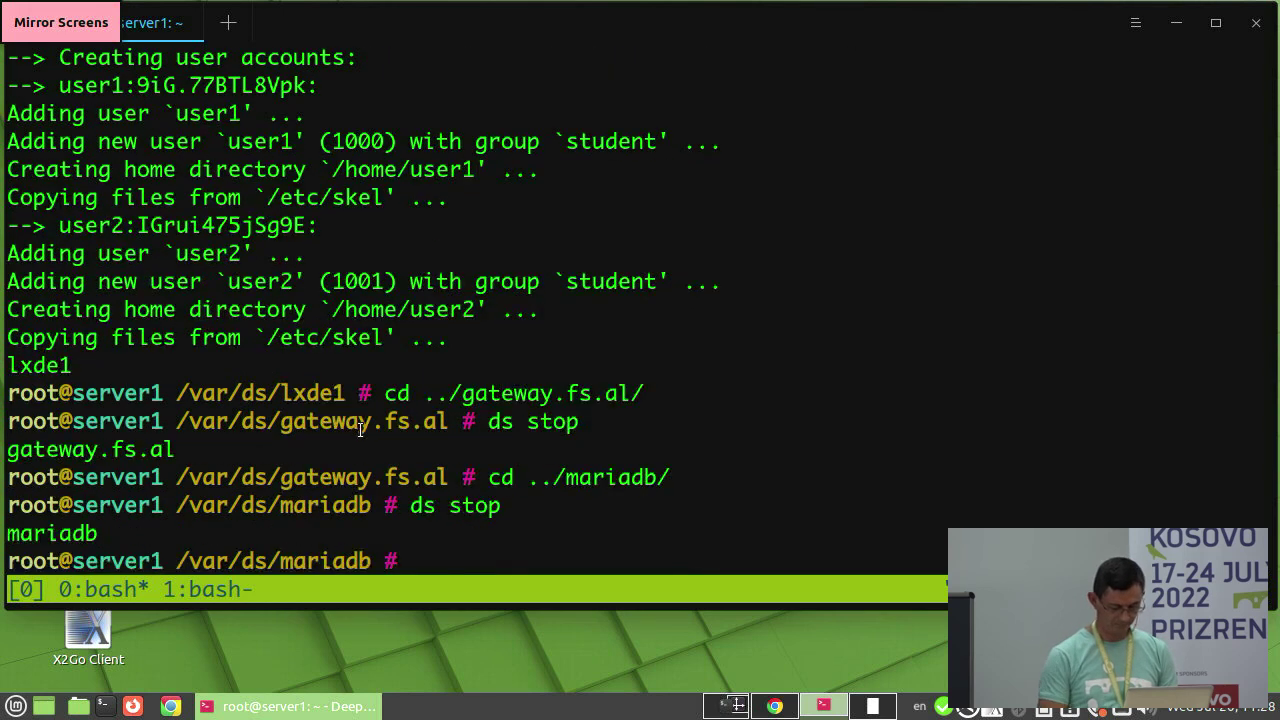
Step: Change to the ../wsproxy/ directory and stop its container with ds stop
{"action": "type", "text": "cd ../ws"}
{"action": "key", "text": "Tab"}
{"action": "key", "text": "Return"}
{"action": "type", "text": "ds stop"}
{"action": "key", "text": "Return"}
Step: List the running containers with docker ps and examine the remaining container's name and its SSH and RDP port mappings
{"action": "type", "text": "docker ps"}
{"action": "key", "text": "Return"}
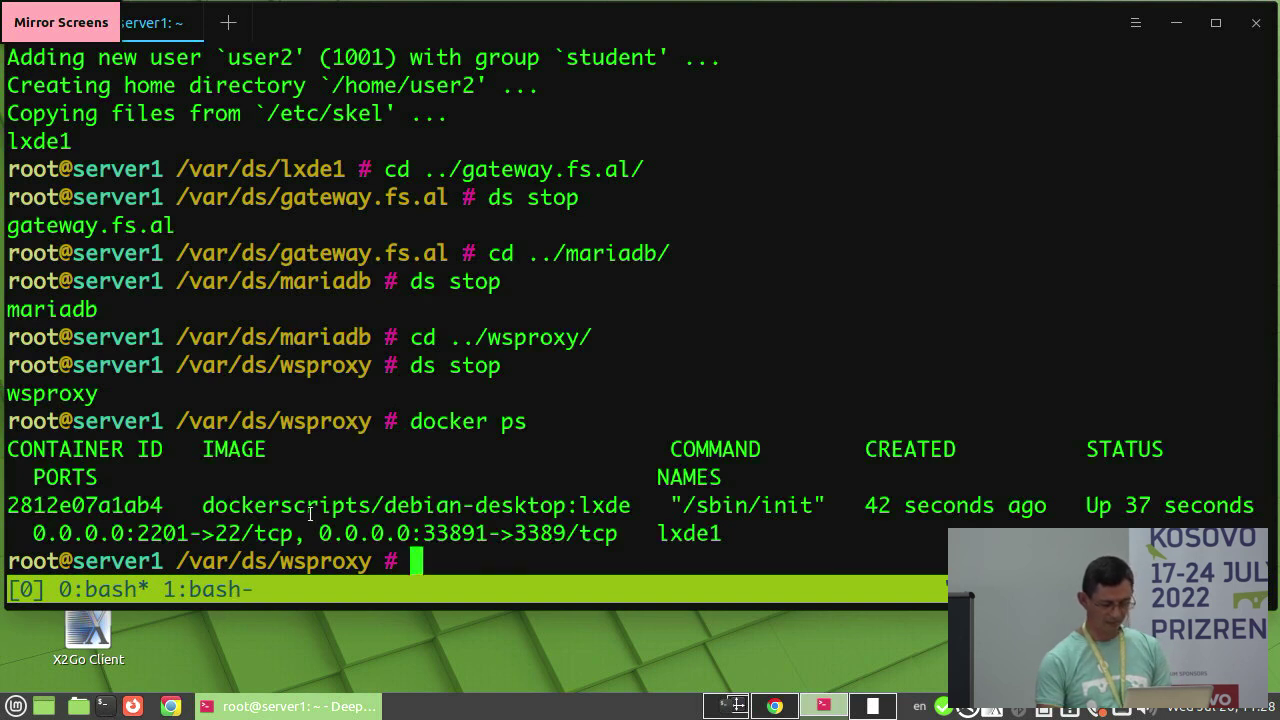
{"action": "double_click", "coordinate": [689, 533]}
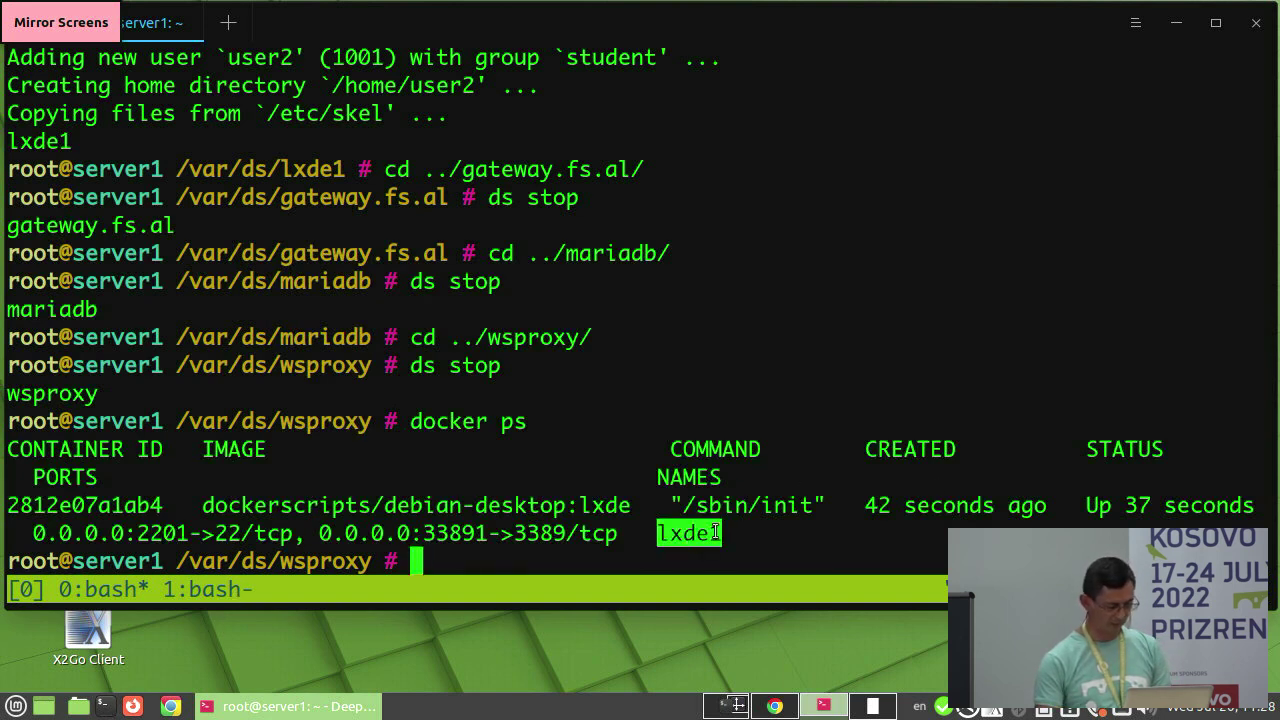
{"action": "left_click", "coordinate": [133, 533]}
{"action": "left_click_drag", "start_coordinate": [135, 533], "coordinate": [241, 533]}
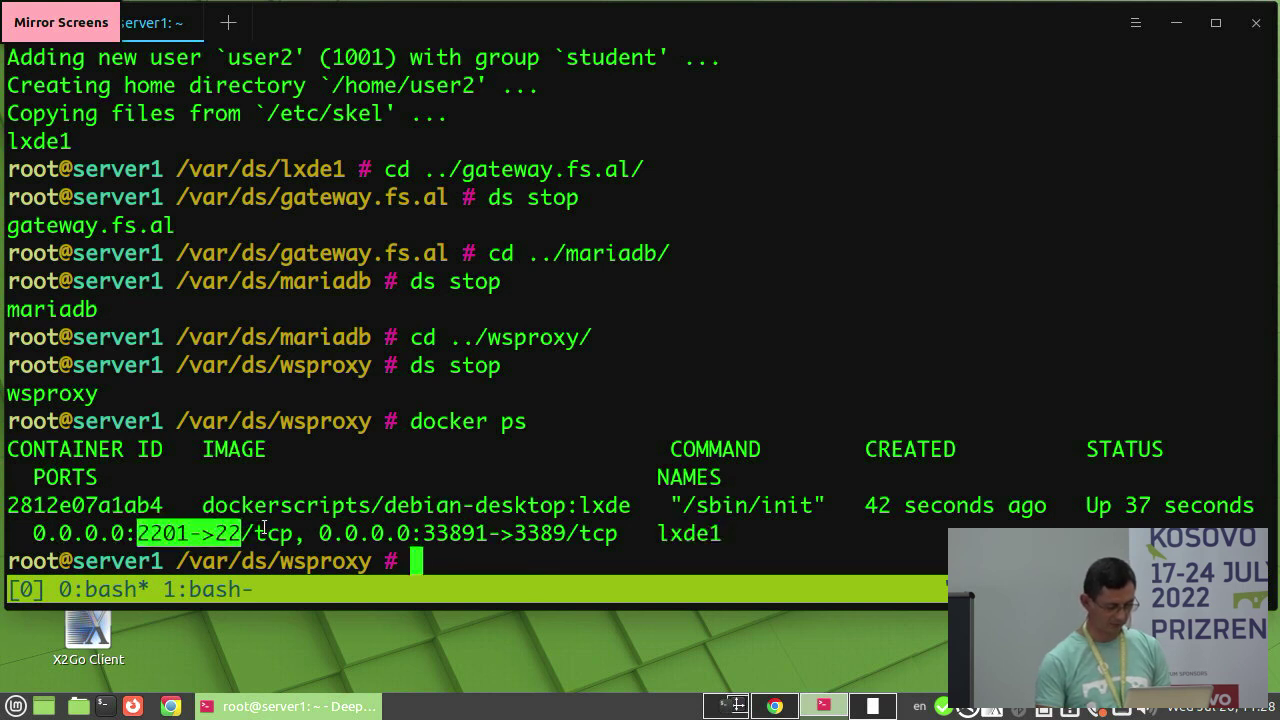
{"action": "left_click_drag", "start_coordinate": [425, 533], "coordinate": [563, 533]}
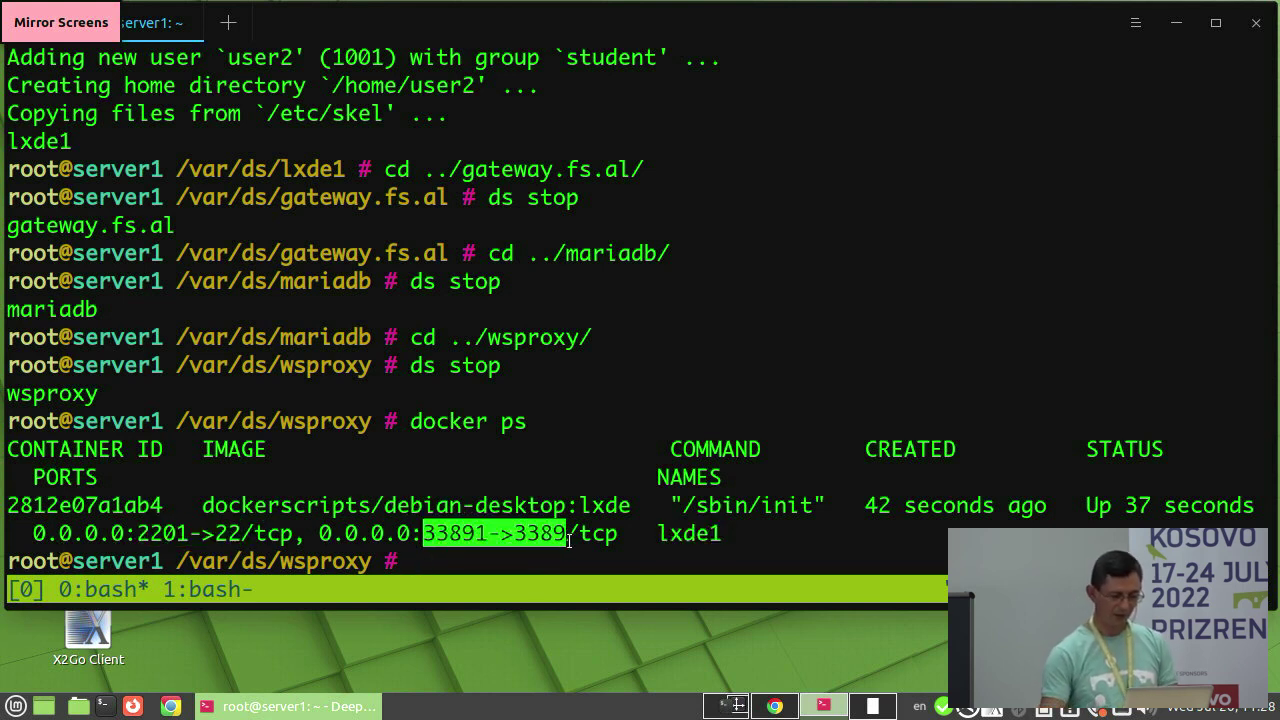
{"action": "left_click", "coordinate": [525, 461]}
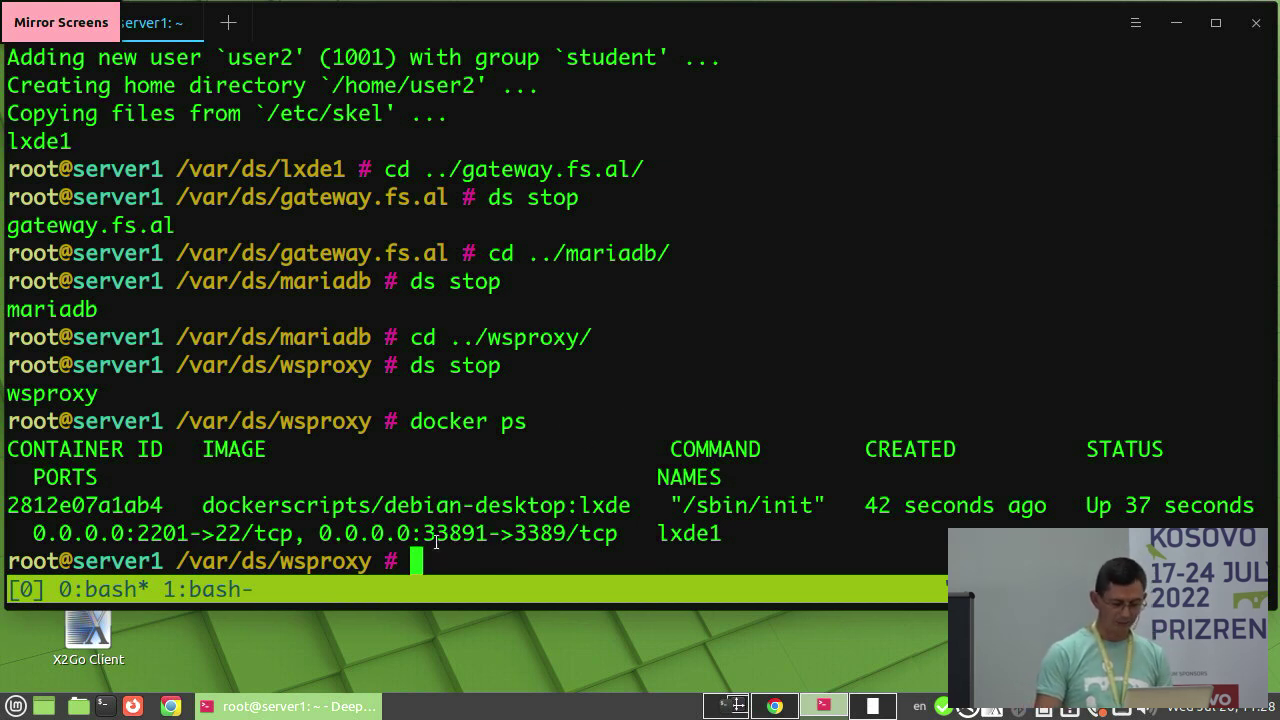
{"action": "left_click_drag", "start_coordinate": [426, 533], "coordinate": [478, 533]}
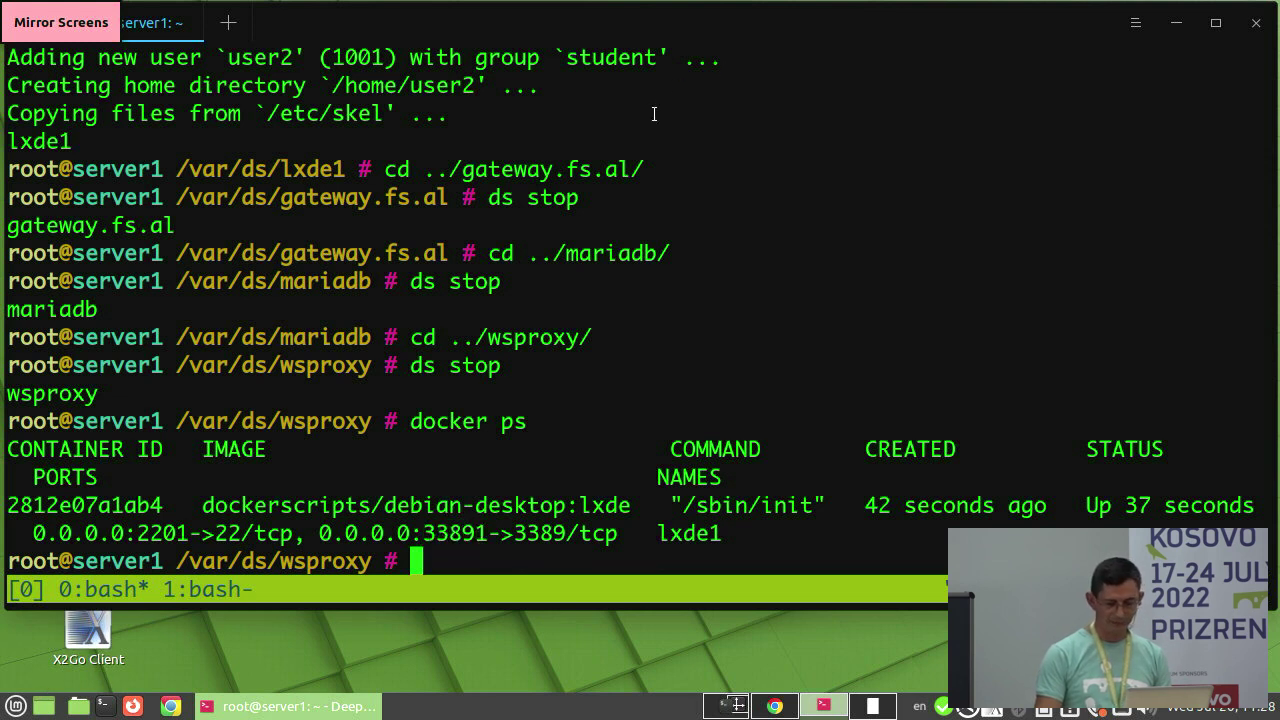
Step: Switch to Remmina and connect to desktop.fs.al:33891 over the RDP protocol
{"action": "left_click", "coordinate": [1176, 22]}
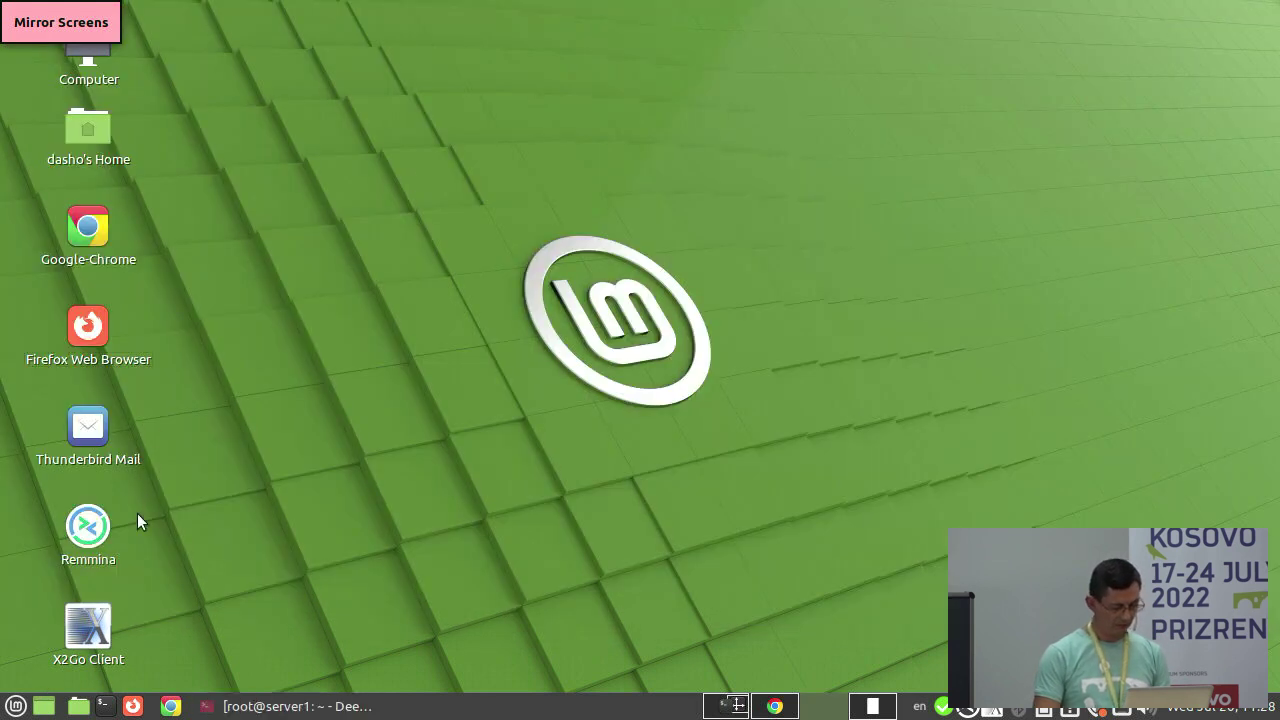
{"action": "left_click", "coordinate": [93, 528]}
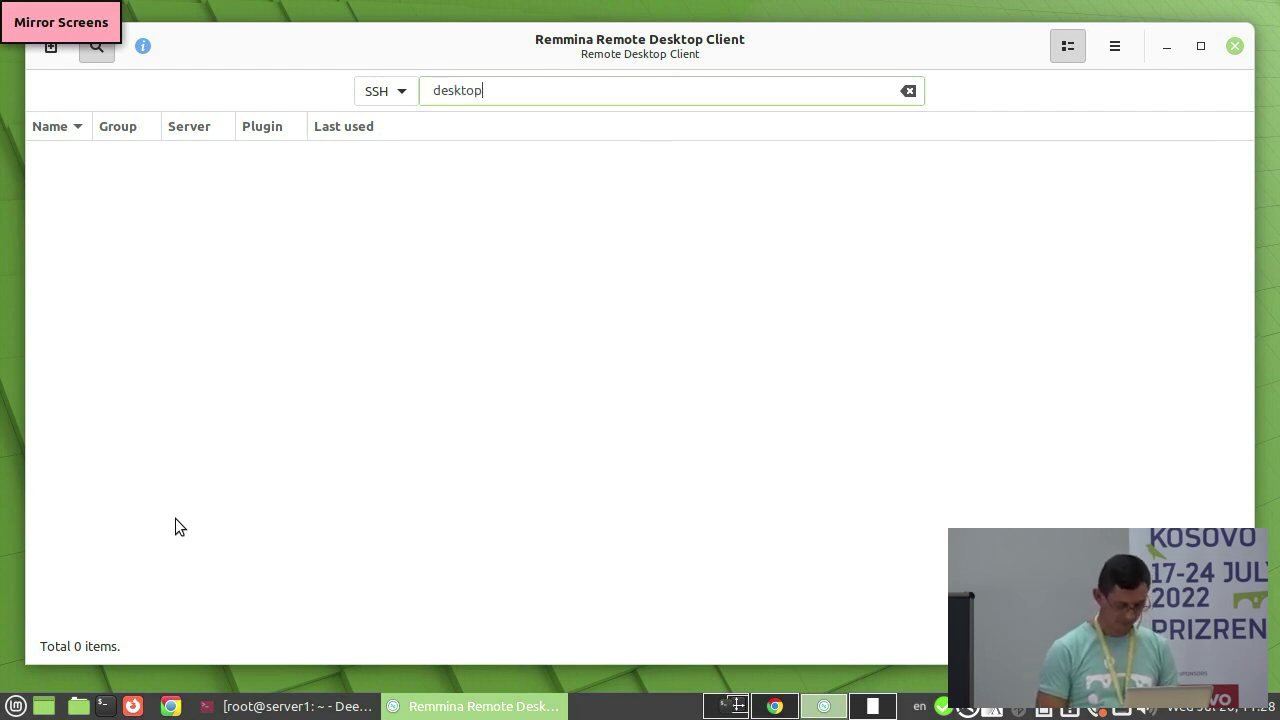
{"action": "type", "text": "fs.al:33891"}
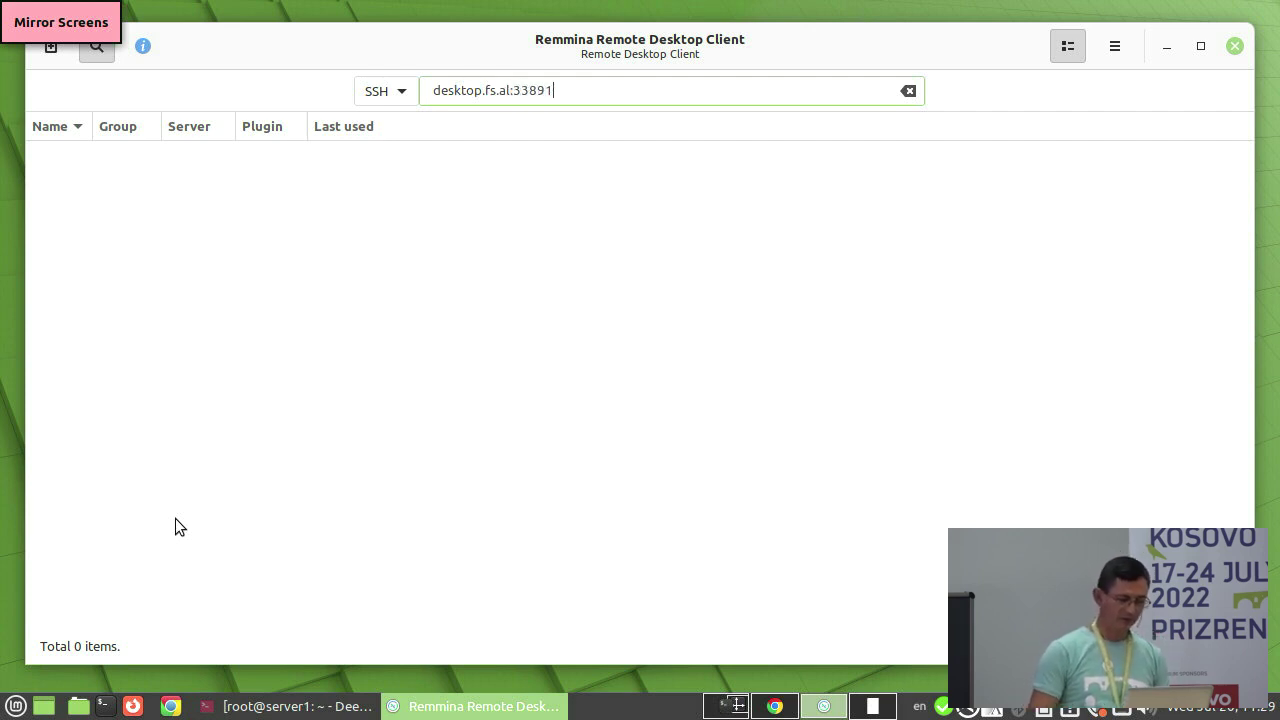
{"action": "left_click_drag", "start_coordinate": [513, 91], "coordinate": [433, 91]}
{"action": "left_click", "coordinate": [558, 92]}
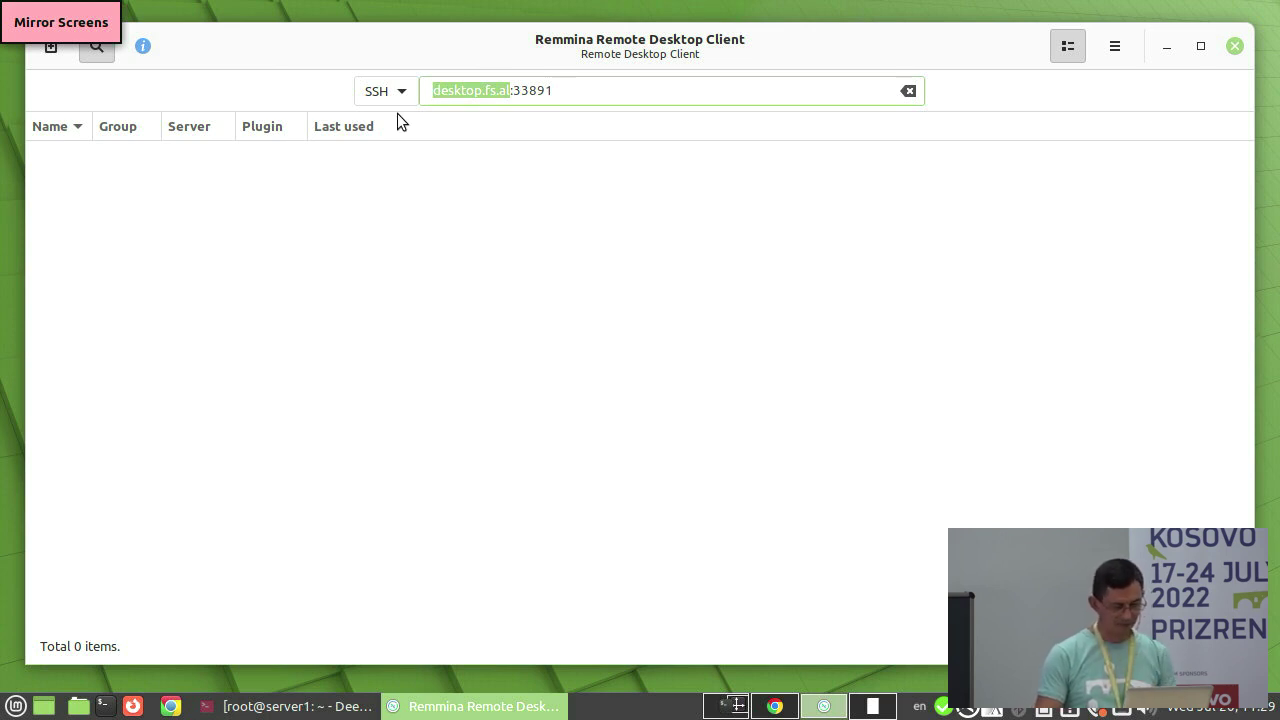
{"action": "left_click", "coordinate": [595, 89]}
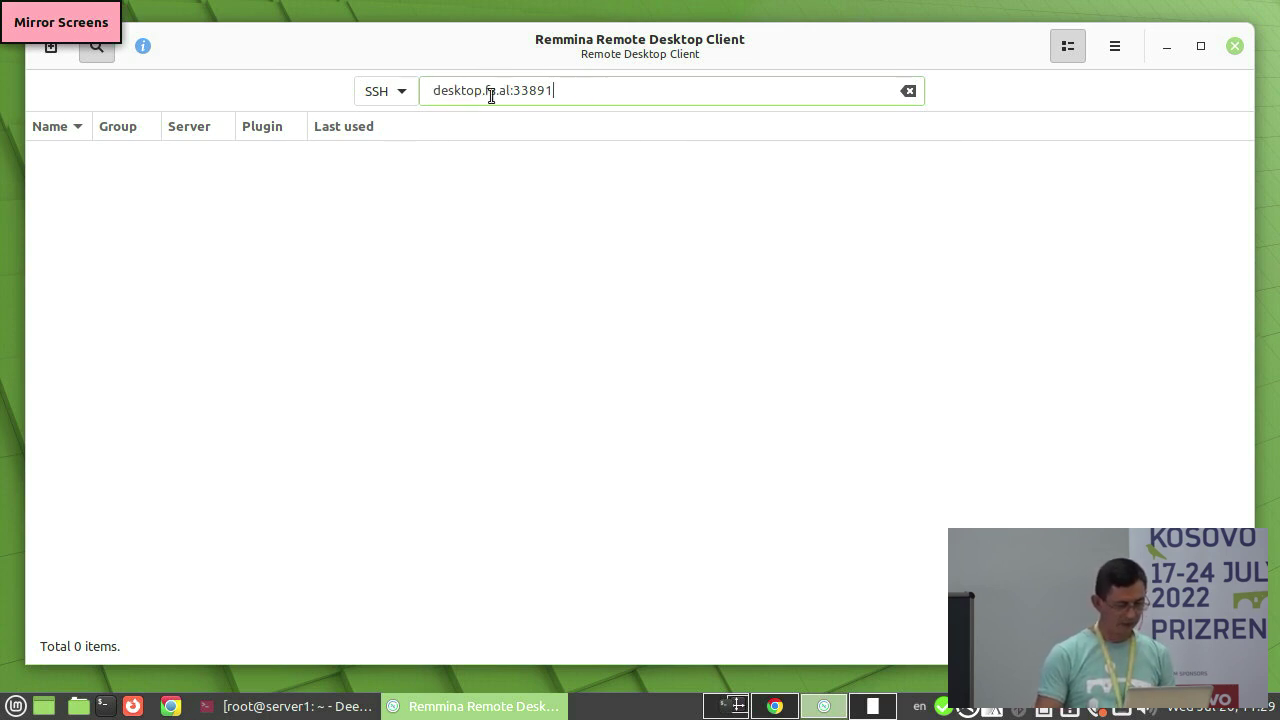
{"action": "left_click", "coordinate": [402, 96]}
{"action": "left_click", "coordinate": [384, 32]}
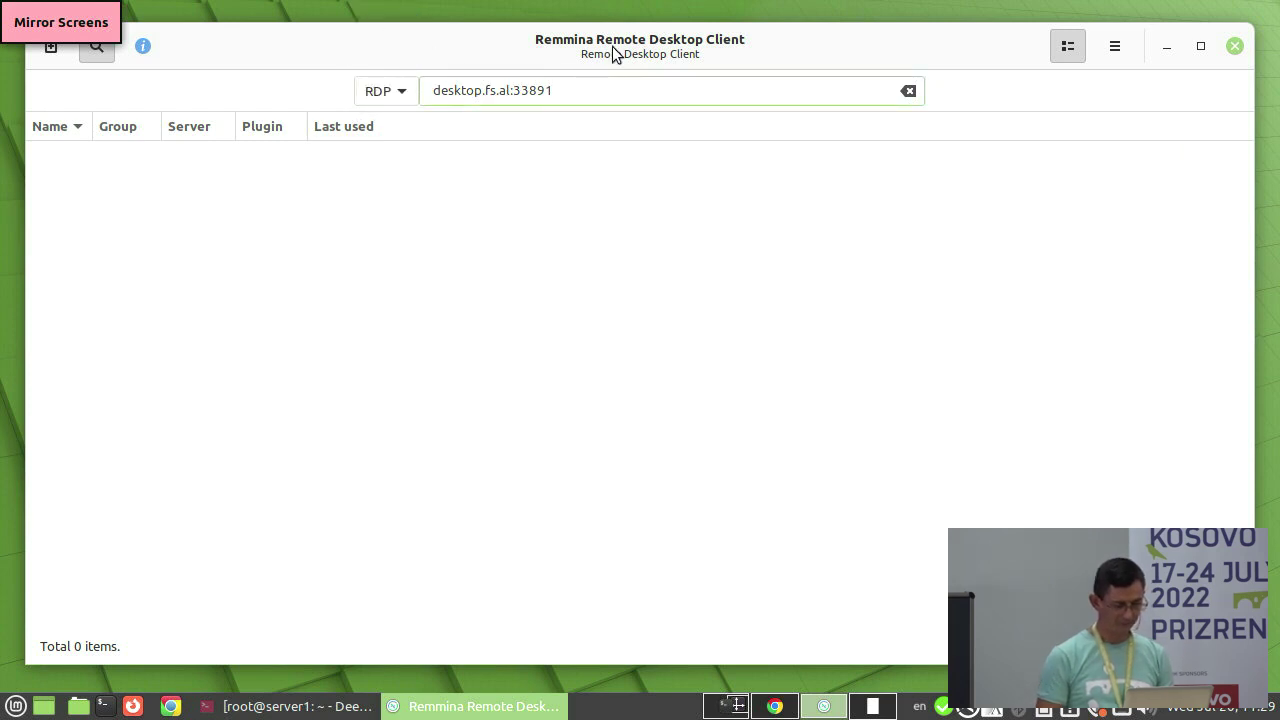
{"action": "key", "text": "Return"}
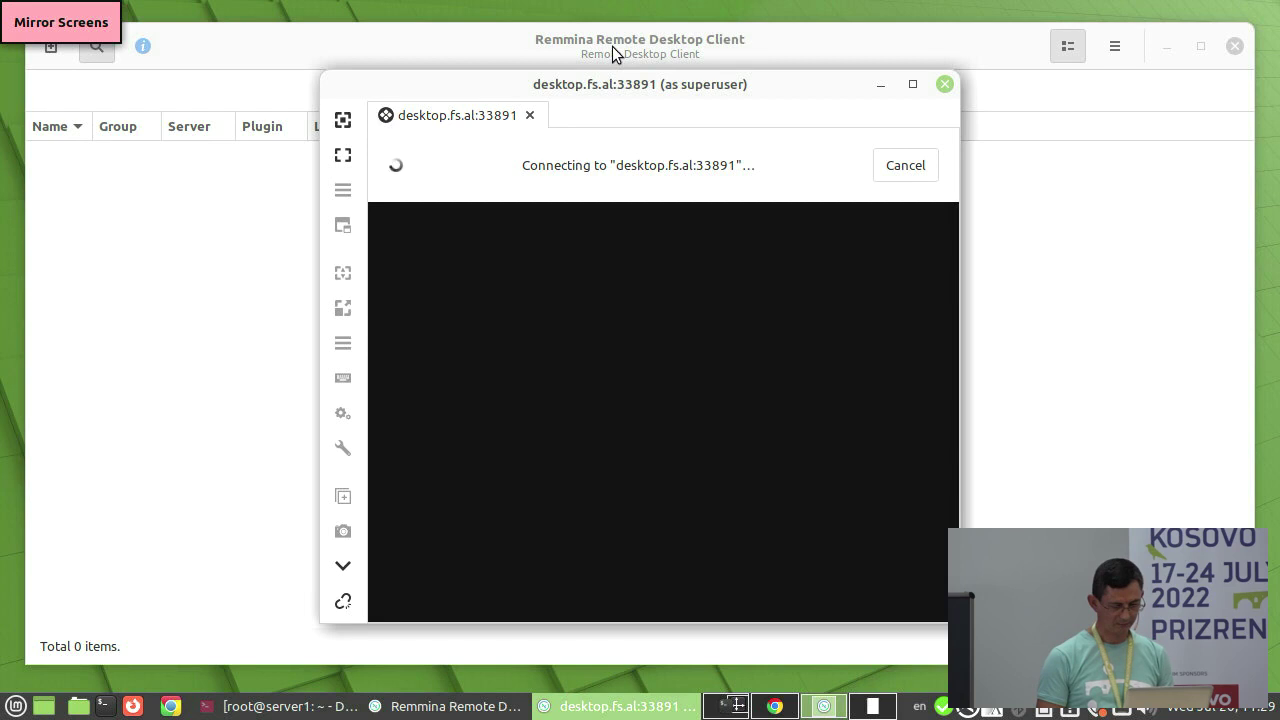
Step: Log in to the Xorg session as user1 with the account password
{"action": "type", "text": "us"}
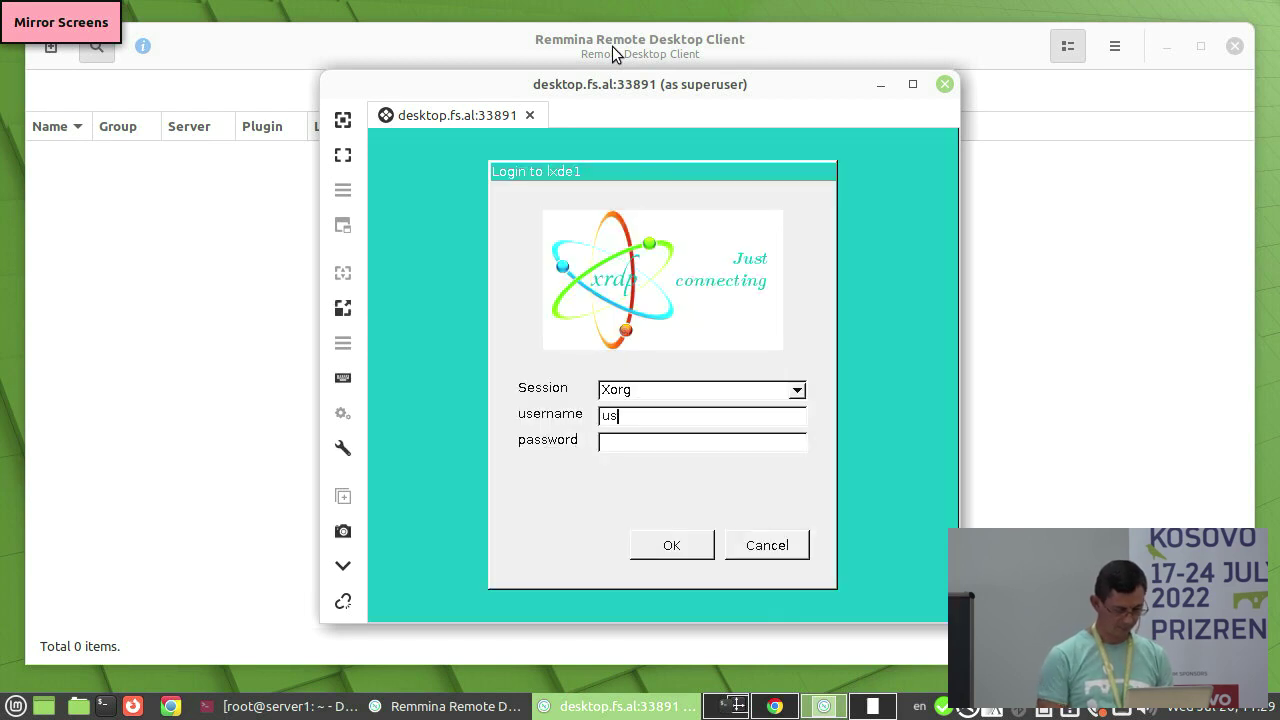
{"action": "type", "text": "er1"}
{"action": "key", "text": "Tab"}
{"action": "type", "text": "*******"}
{"action": "key", "text": "Return"}
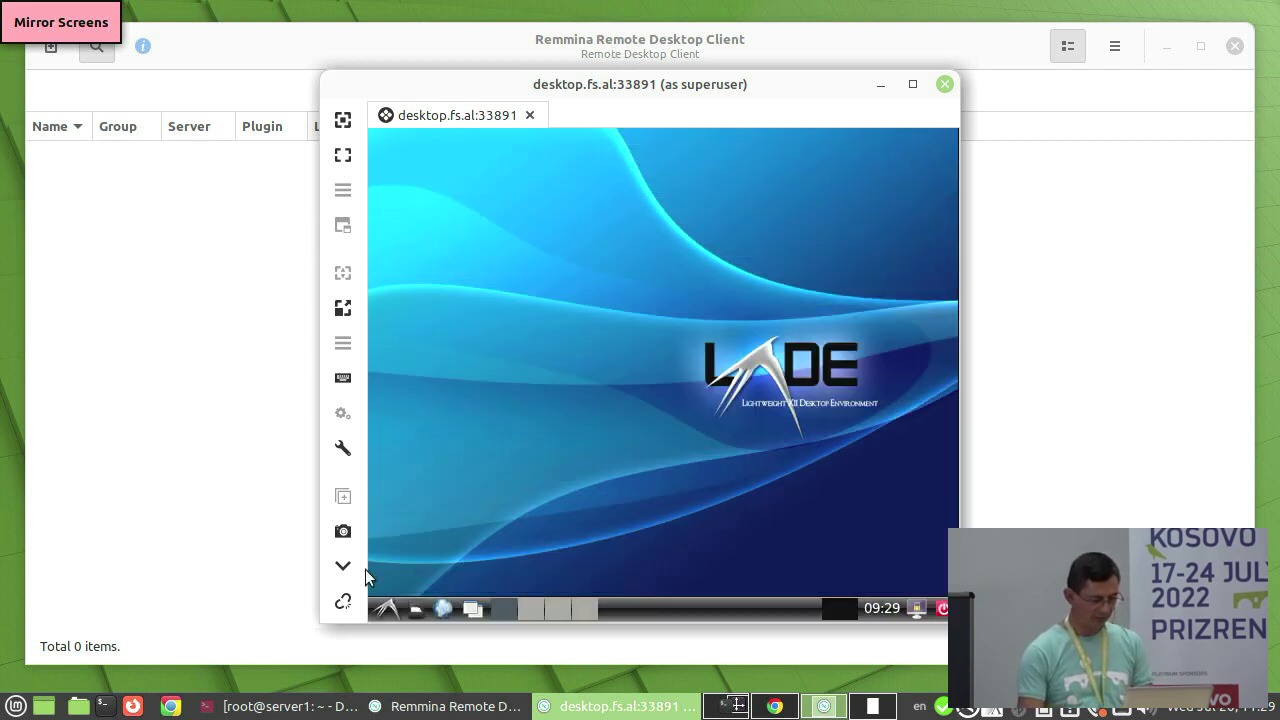
Step: Move and enlarge the remote desktop window to try out the LXDE session, and close the connection
{"action": "left_click", "coordinate": [386, 608]}
{"action": "left_click", "coordinate": [386, 608]}
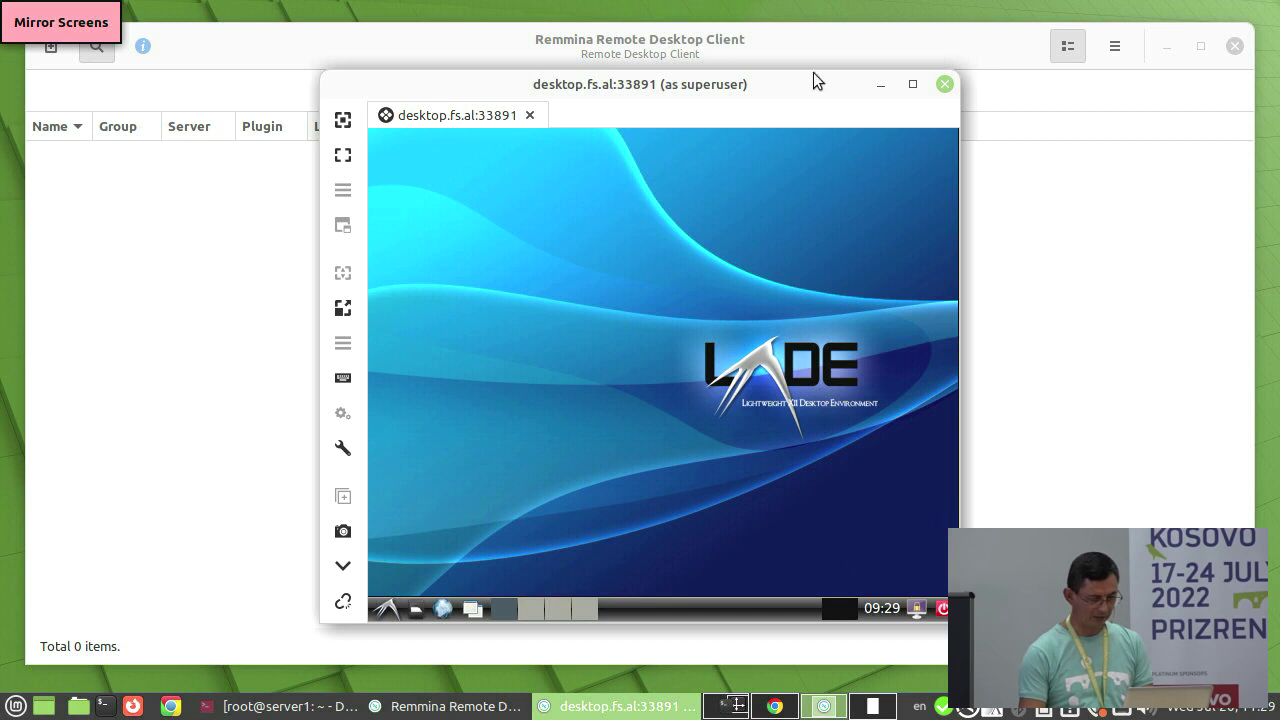
{"action": "left_click_drag", "start_coordinate": [711, 84], "coordinate": [535, 37]}
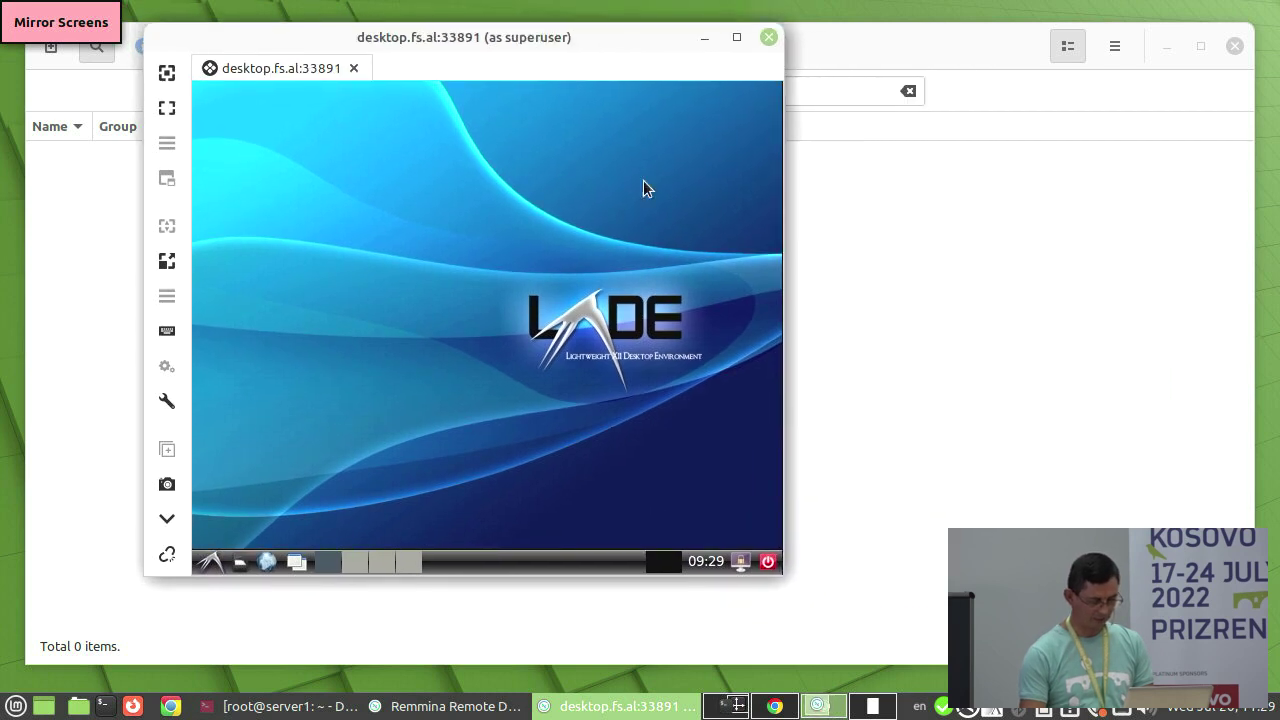
{"action": "left_click_drag", "start_coordinate": [776, 564], "coordinate": [1167, 663]}
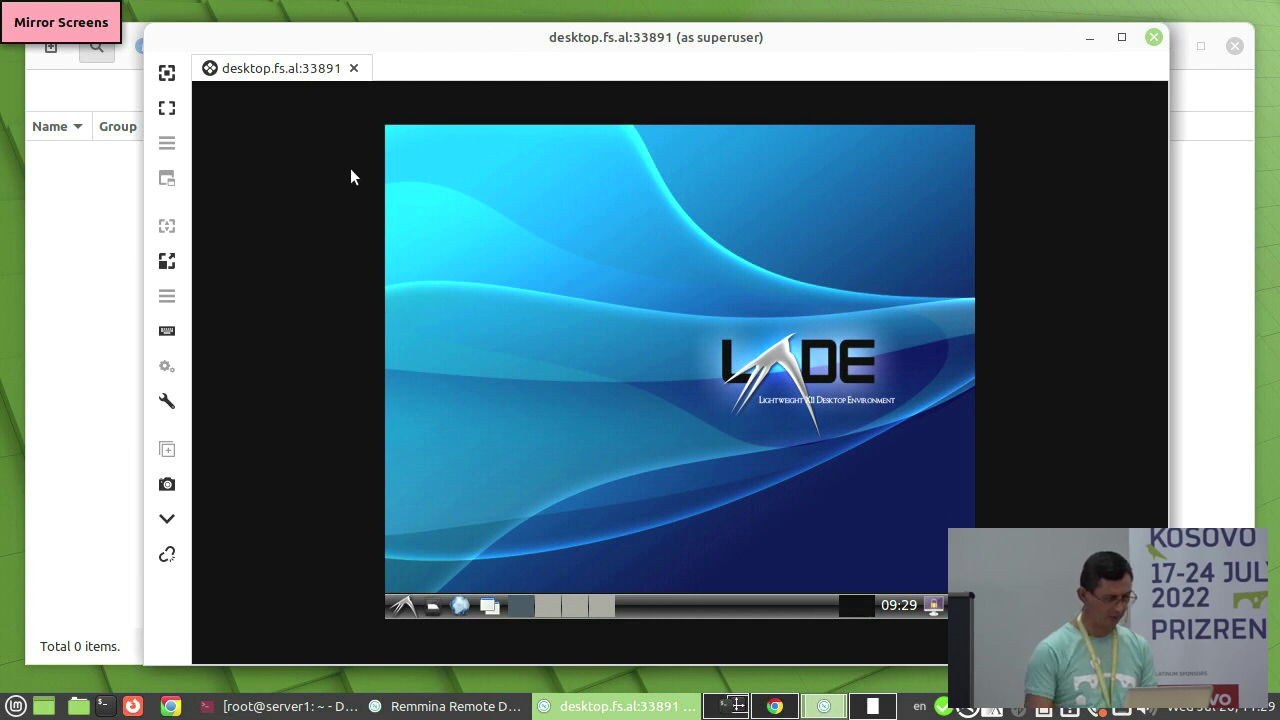
{"action": "left_click", "coordinate": [1152, 40]}
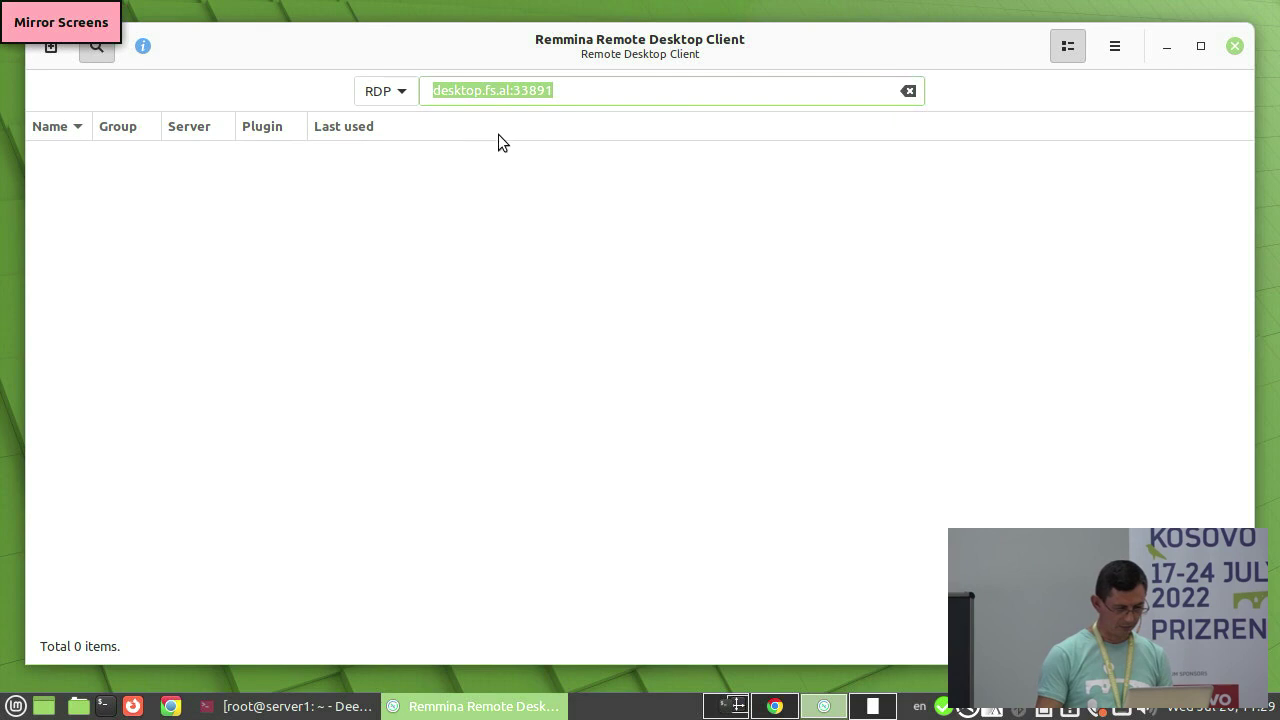
Step: Reconnect to desktop.fs.al:33891 over RDP, view the connection's tool options, and close the connection window
{"action": "left_click", "coordinate": [575, 89]}
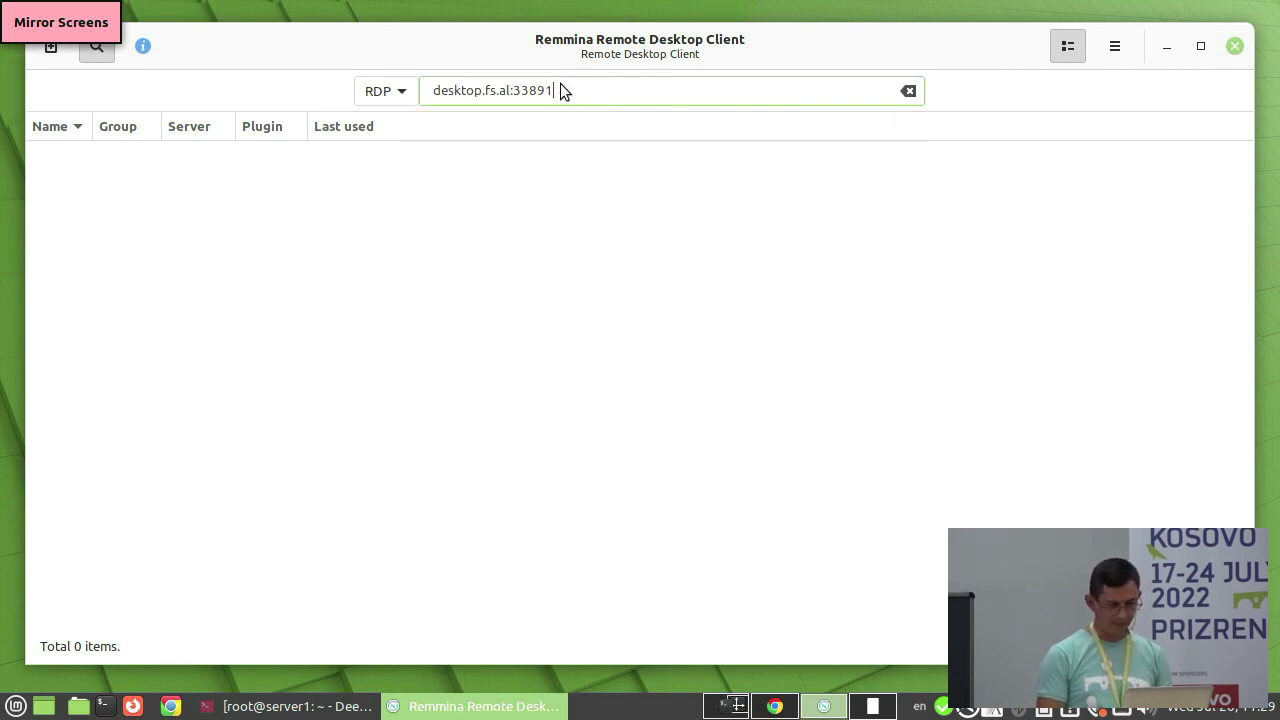
{"action": "key", "text": "Return"}
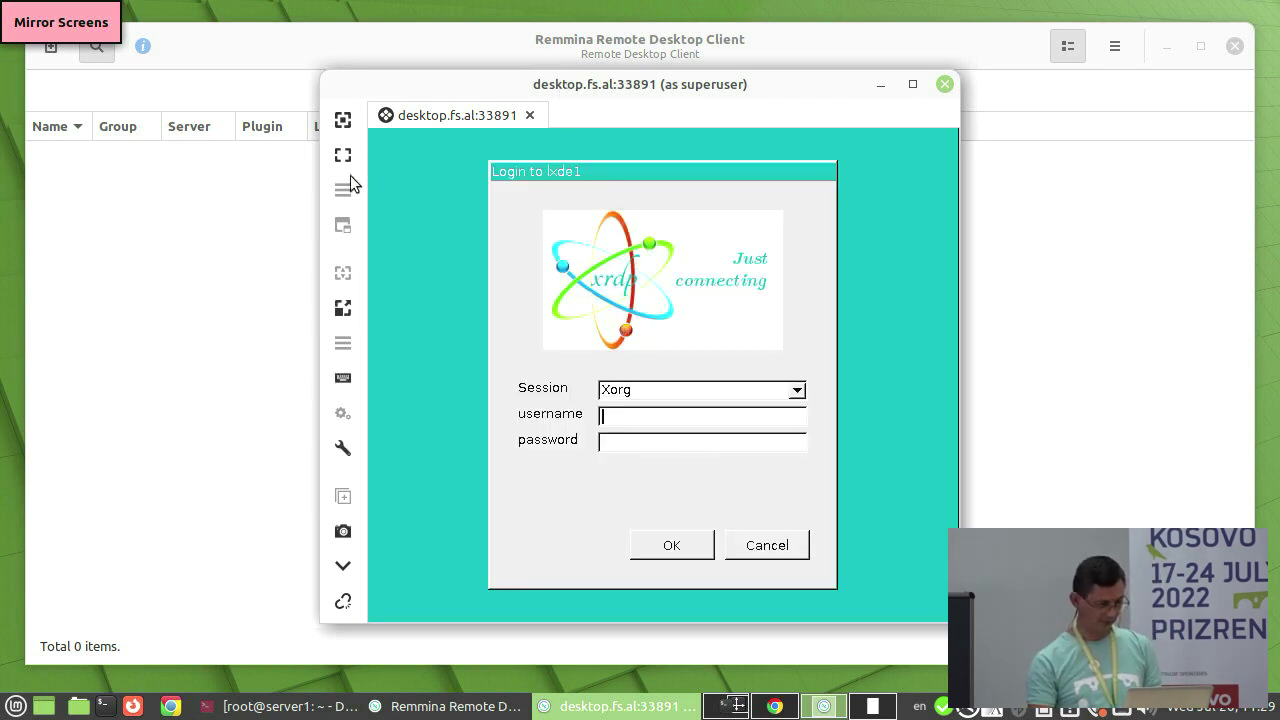
{"action": "left_click", "coordinate": [343, 449]}
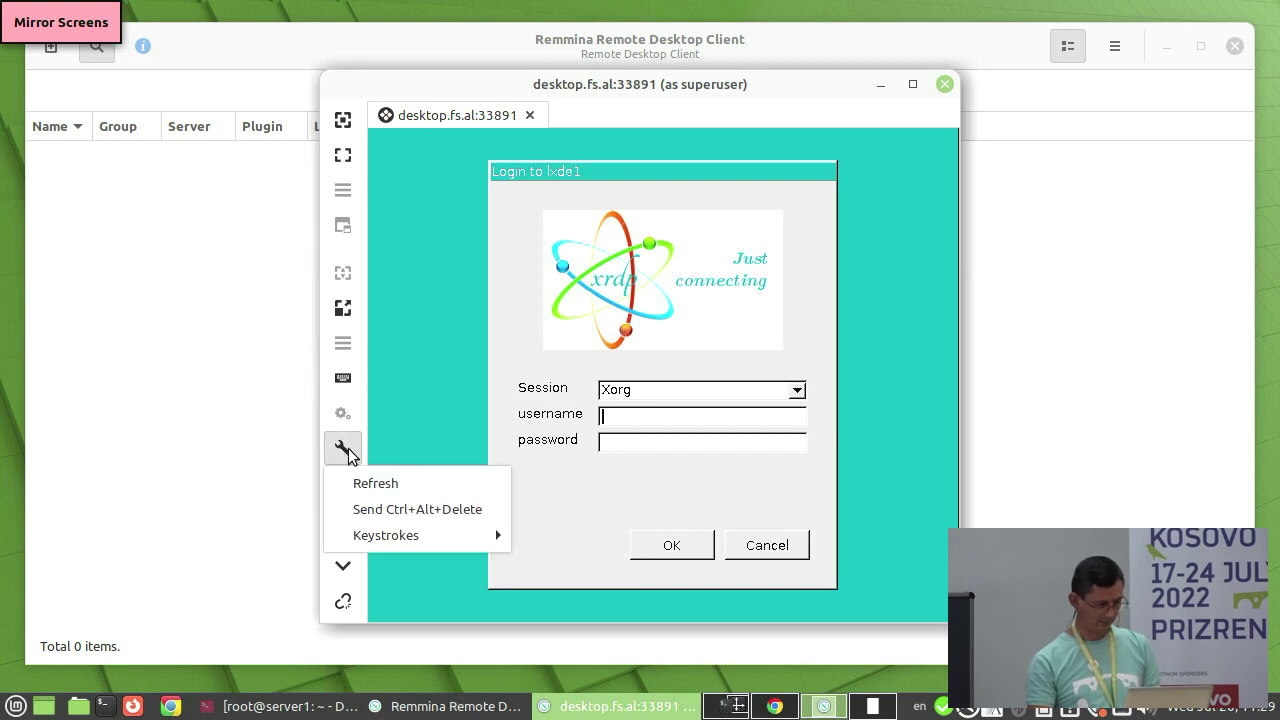
{"action": "left_click", "coordinate": [444, 364]}
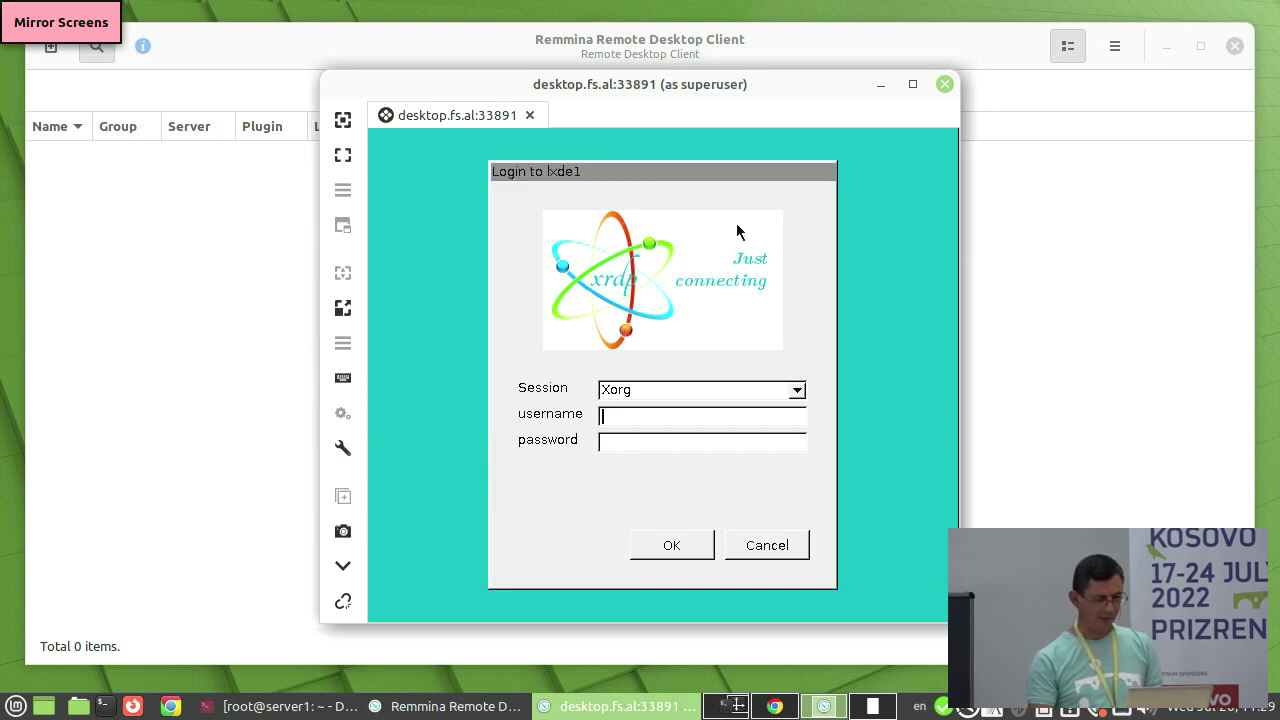
{"action": "left_click", "coordinate": [945, 85]}
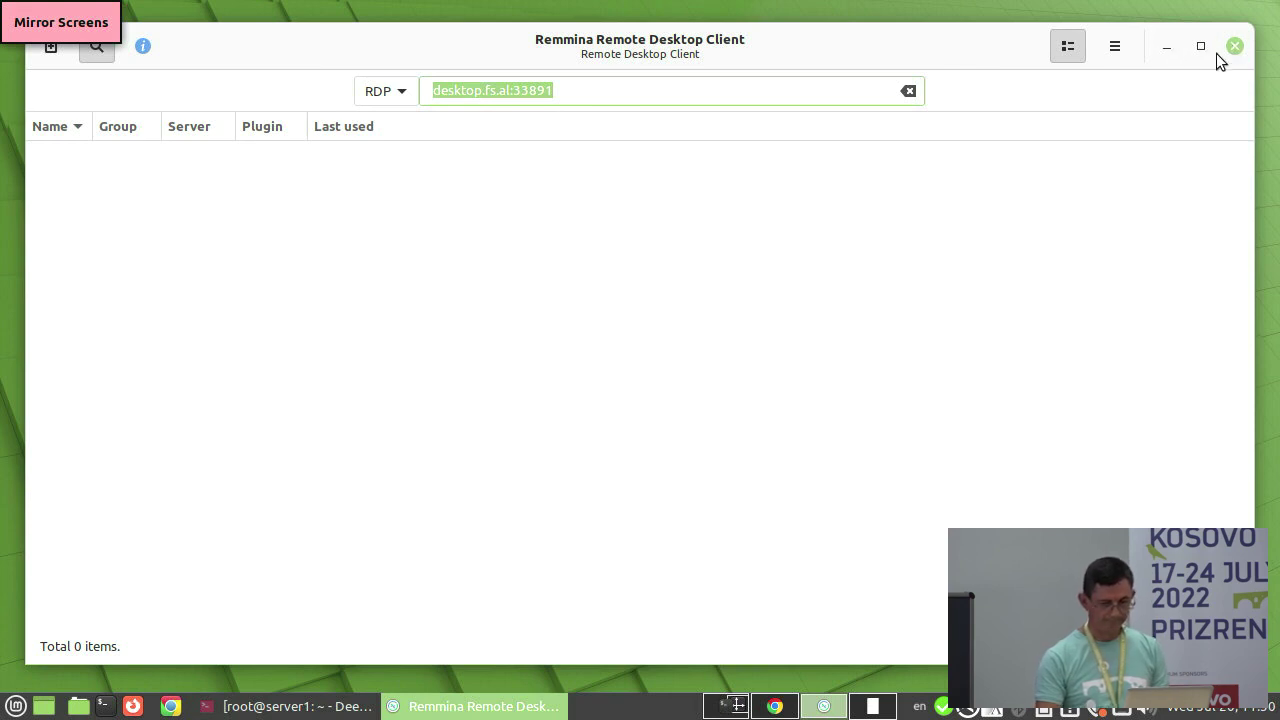
Step: Minimize Remmina, switch to X2Go Client, and set the new session's host to desktop.fs.al
{"action": "left_click", "coordinate": [1166, 47]}
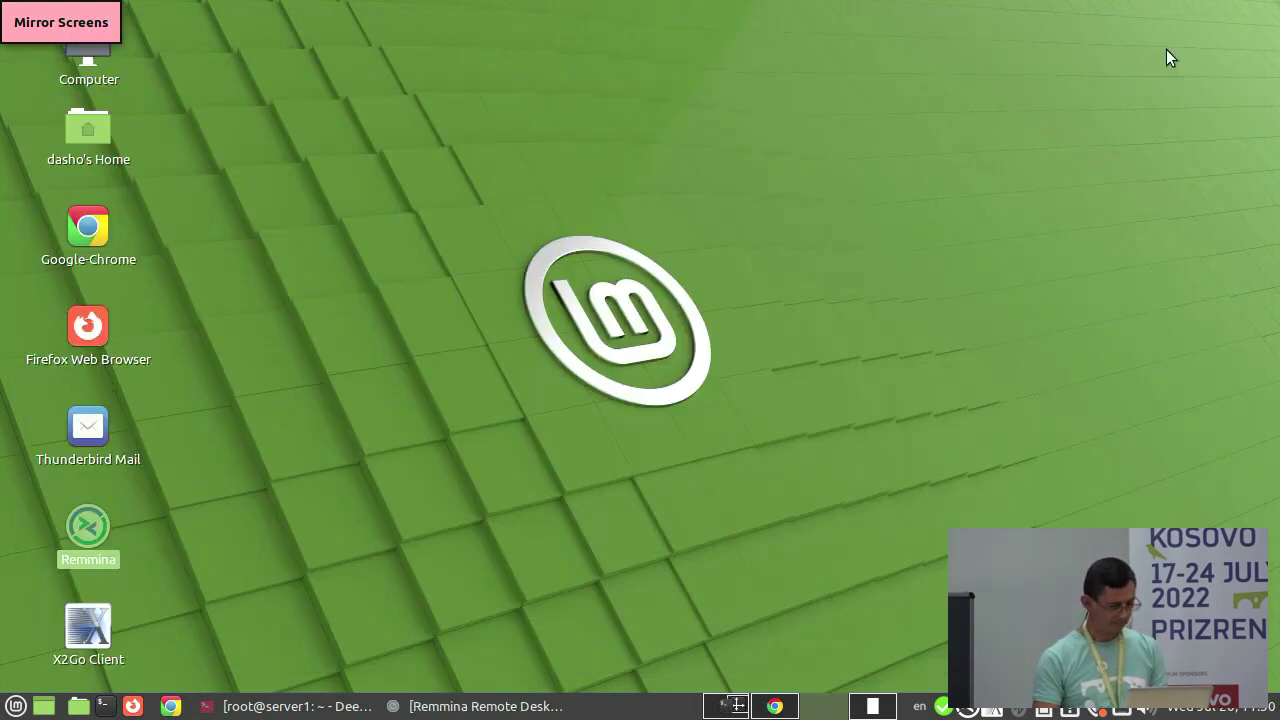
{"action": "left_click", "coordinate": [87, 625]}
{"action": "key", "text": "Return"}
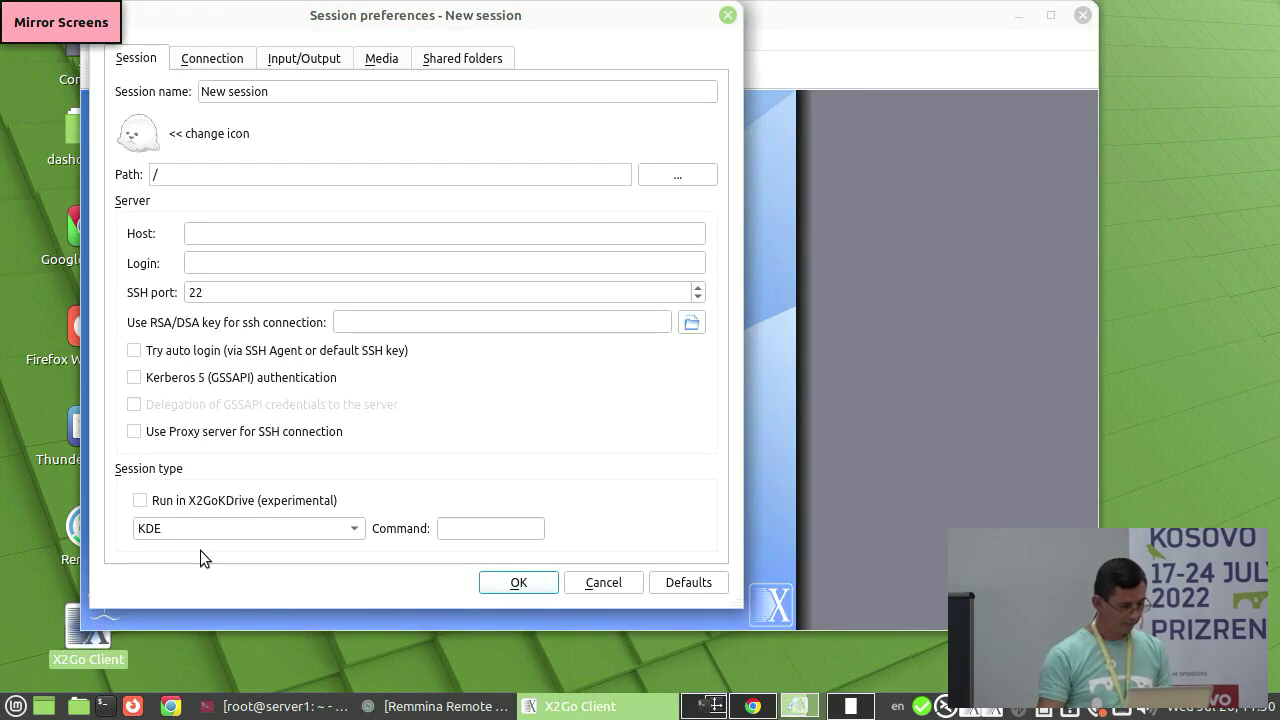
{"action": "left_click", "coordinate": [227, 232]}
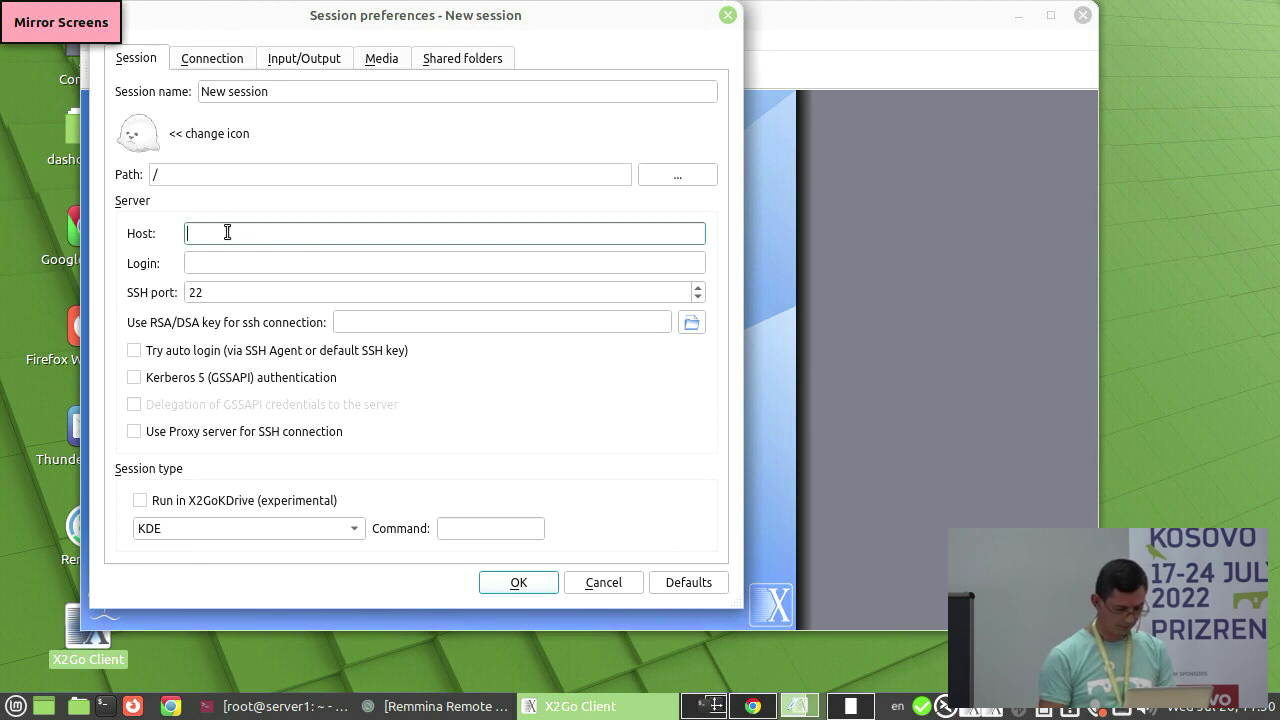
{"action": "type", "text": "deskto"}
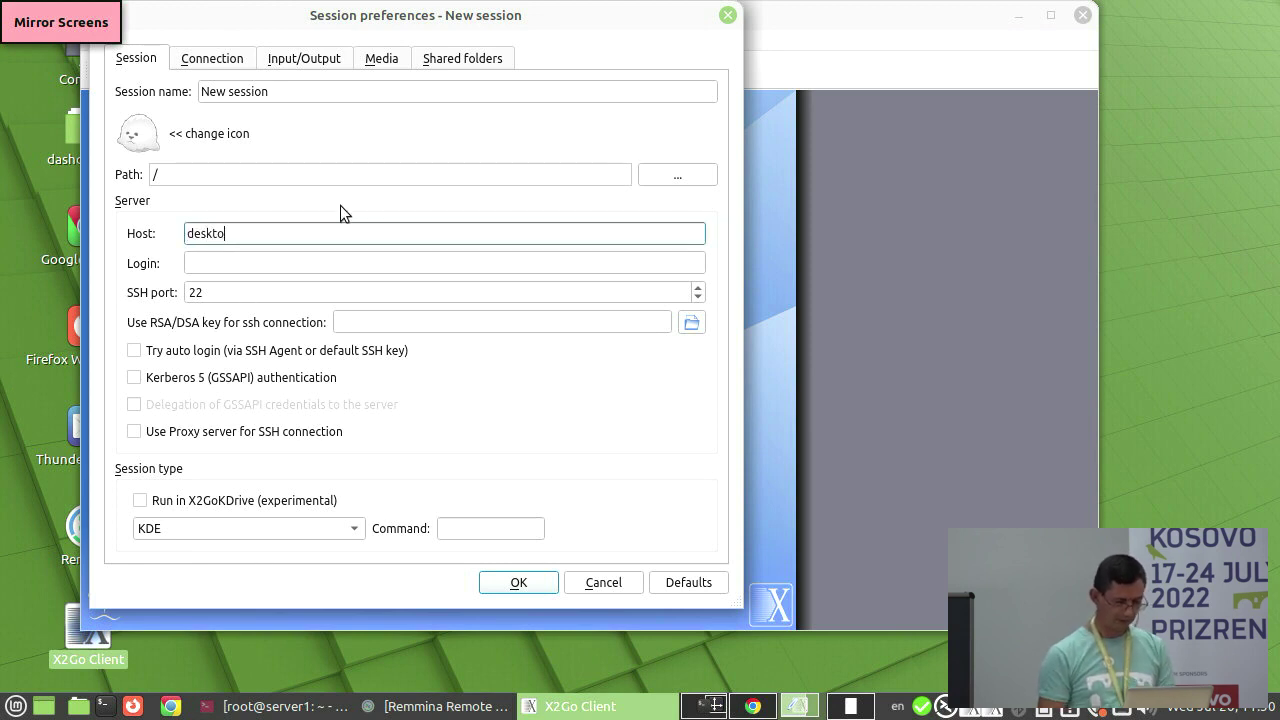
{"action": "type", "text": "p.fs.al"}
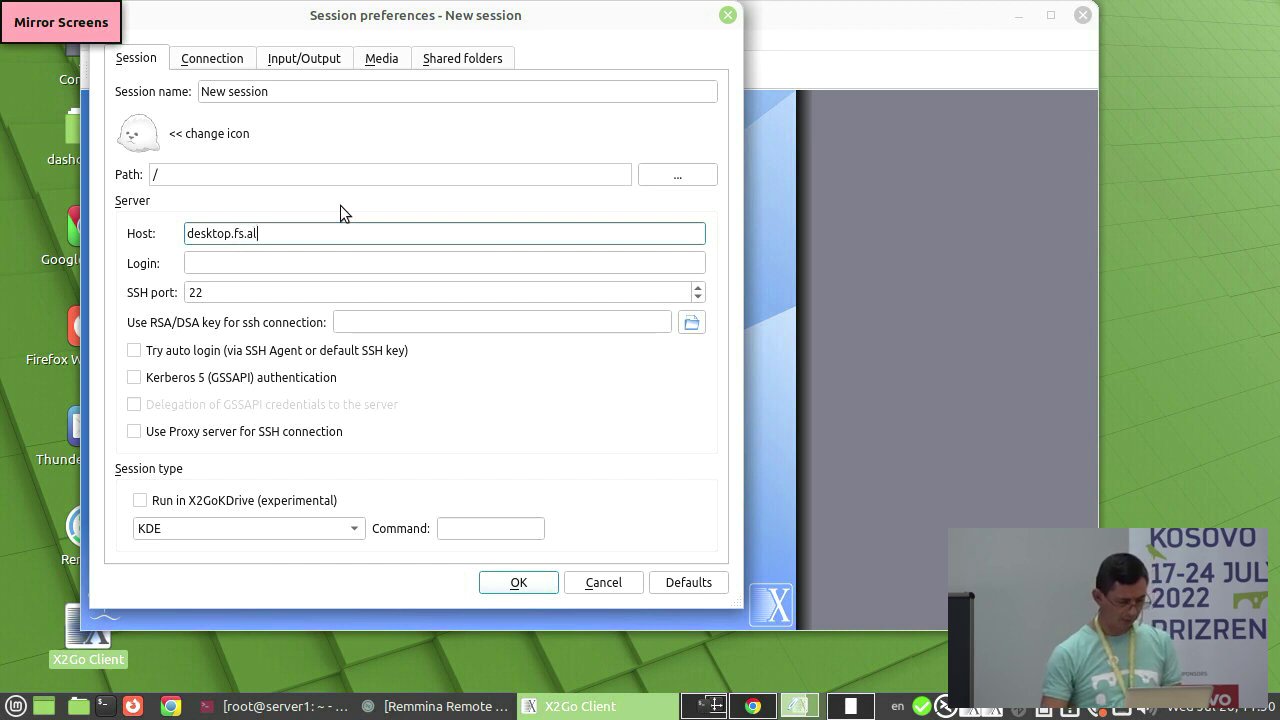
Step: Set the session's SSH port to 2201, login to user1 and session type to LXDE, and save it
{"action": "left_click", "coordinate": [239, 292]}
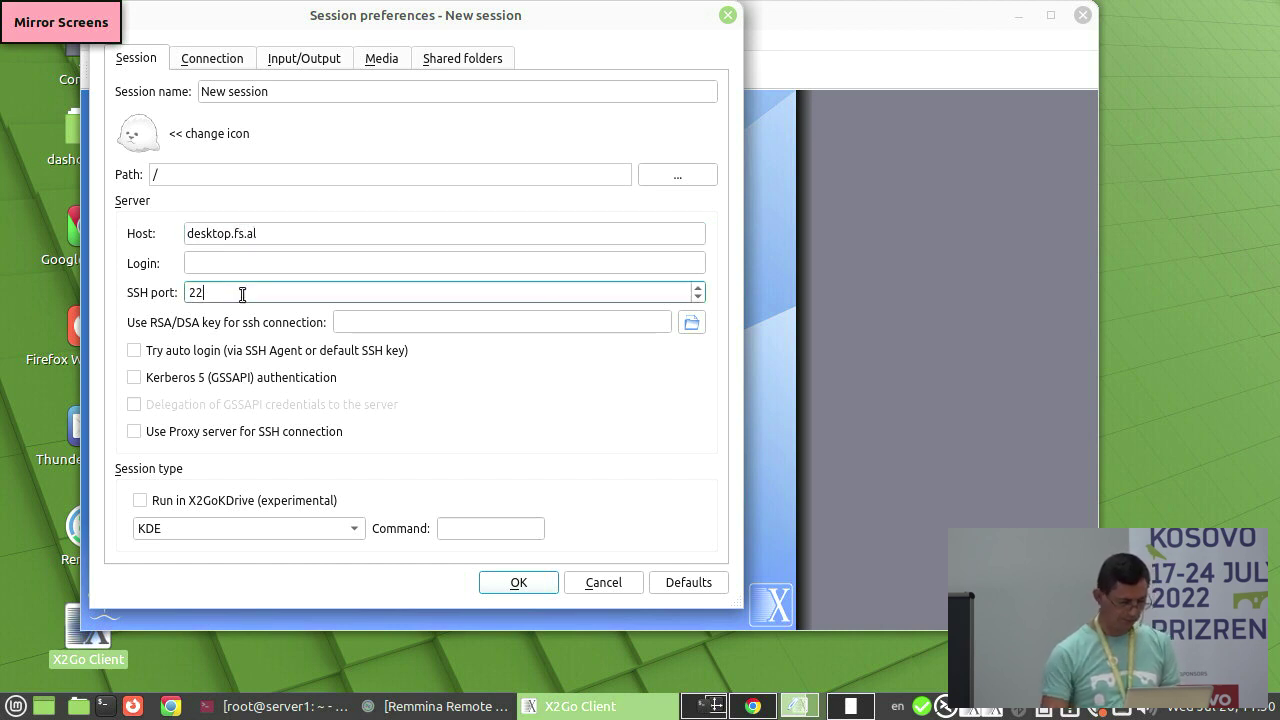
{"action": "type", "text": "01"}
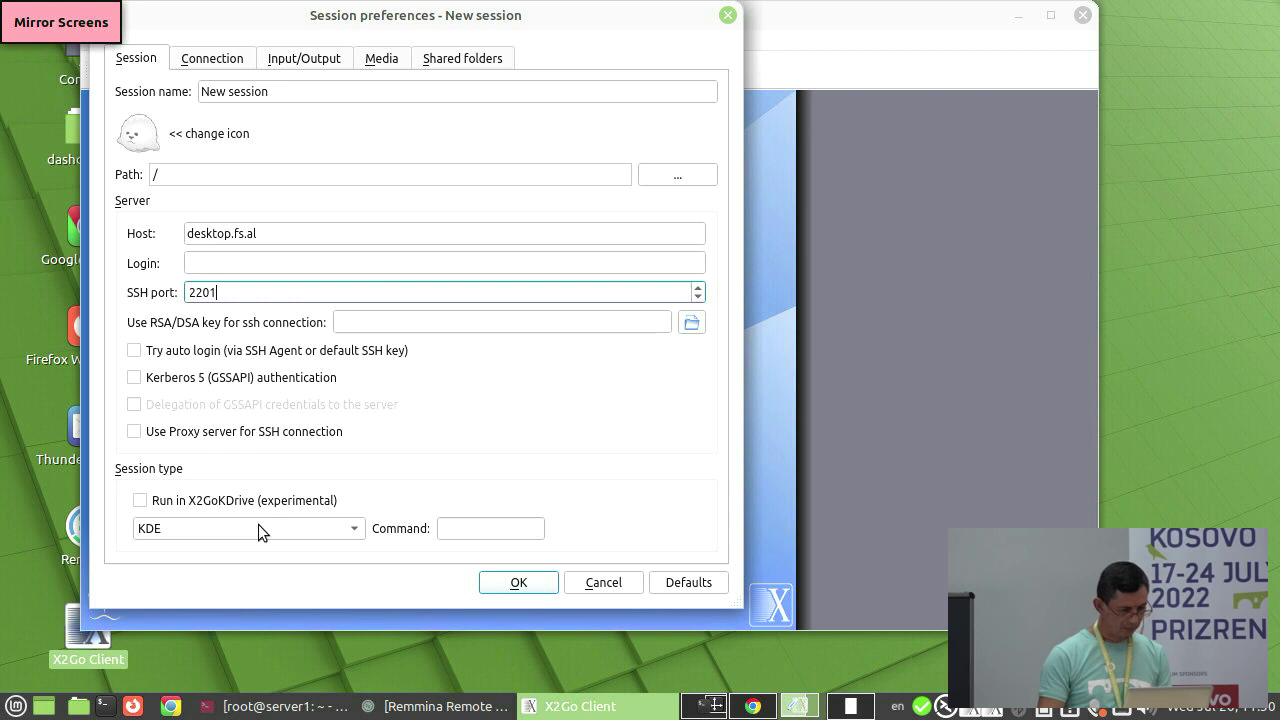
{"action": "left_click", "coordinate": [210, 264]}
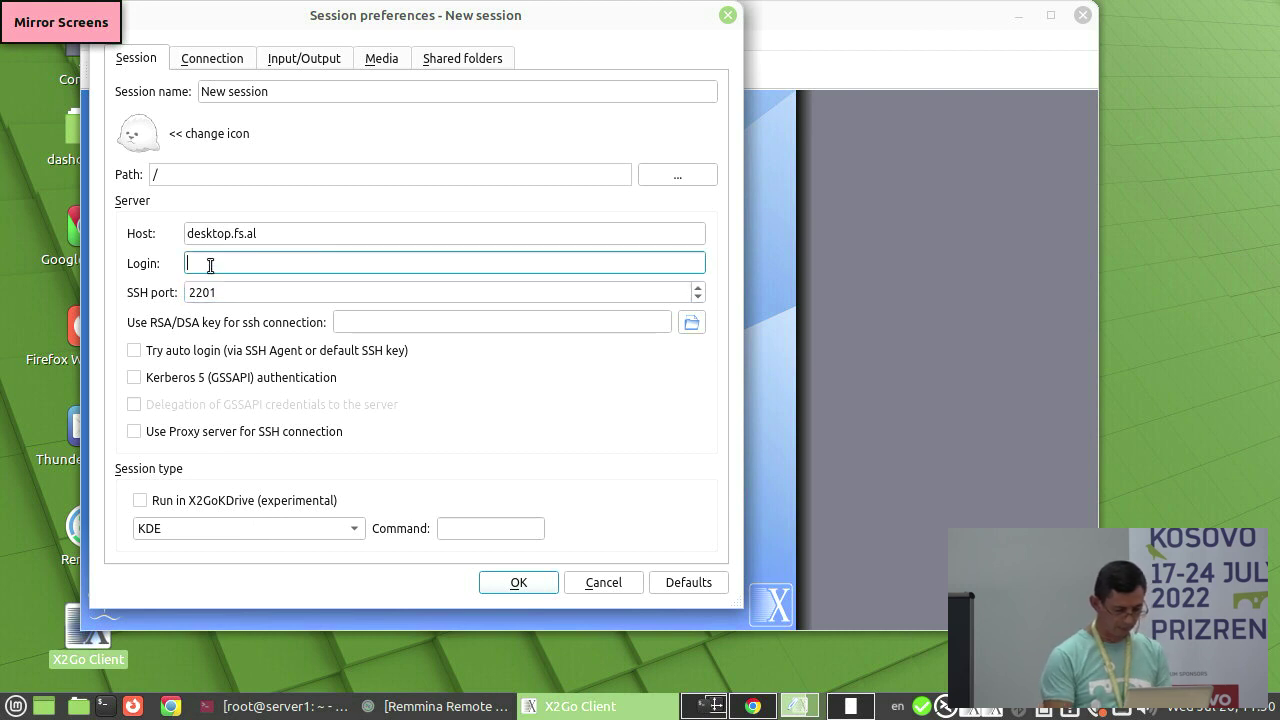
{"action": "type", "text": "user"}
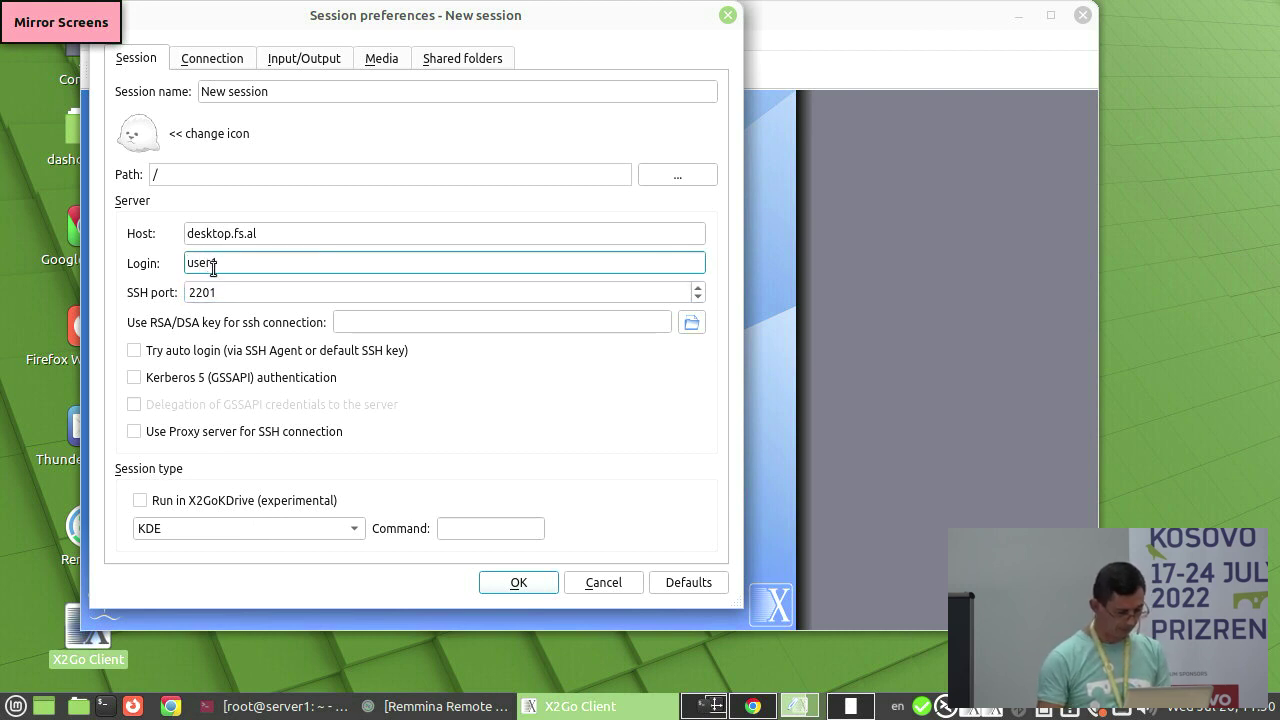
{"action": "left_click", "coordinate": [194, 522]}
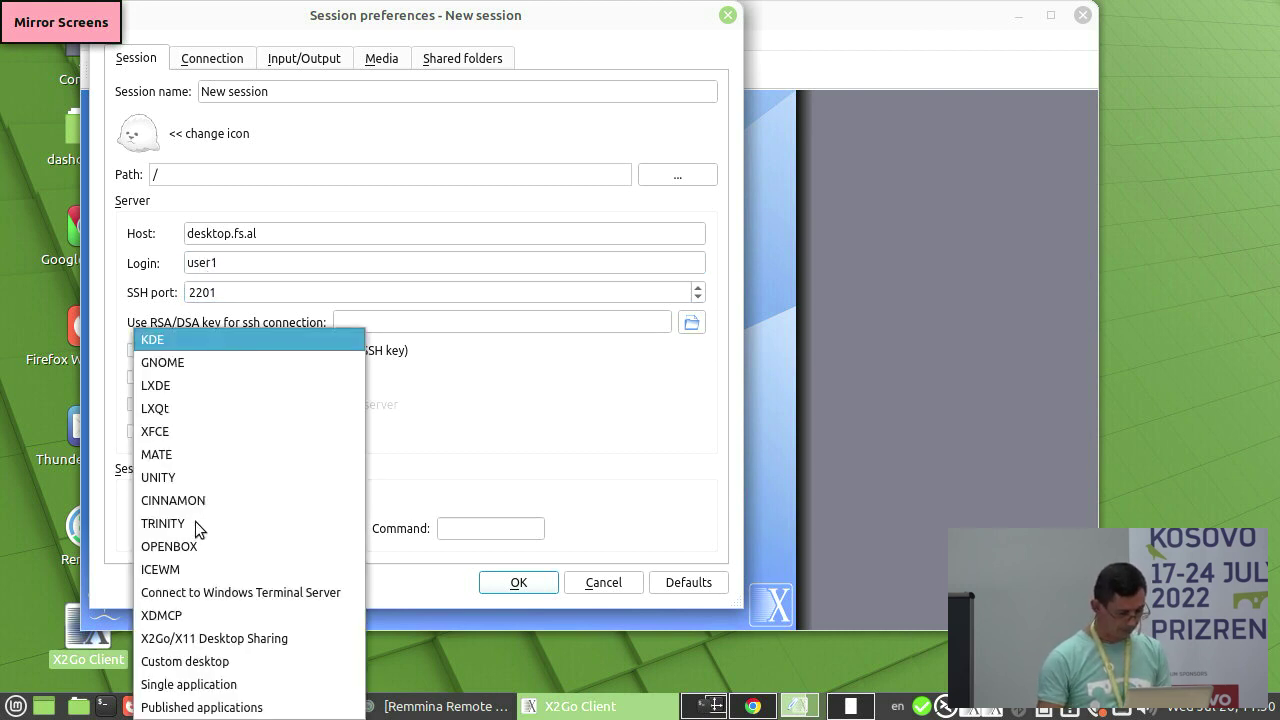
{"action": "left_click", "coordinate": [184, 385]}
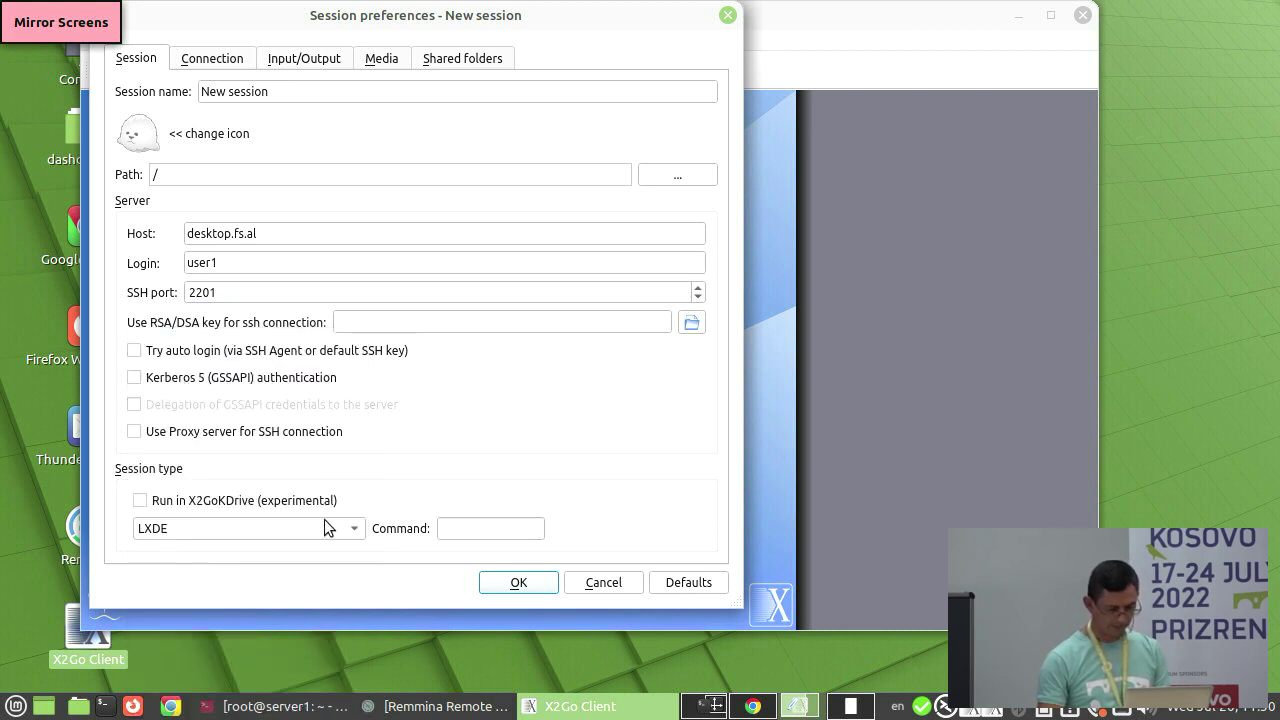
{"action": "left_click", "coordinate": [517, 583]}
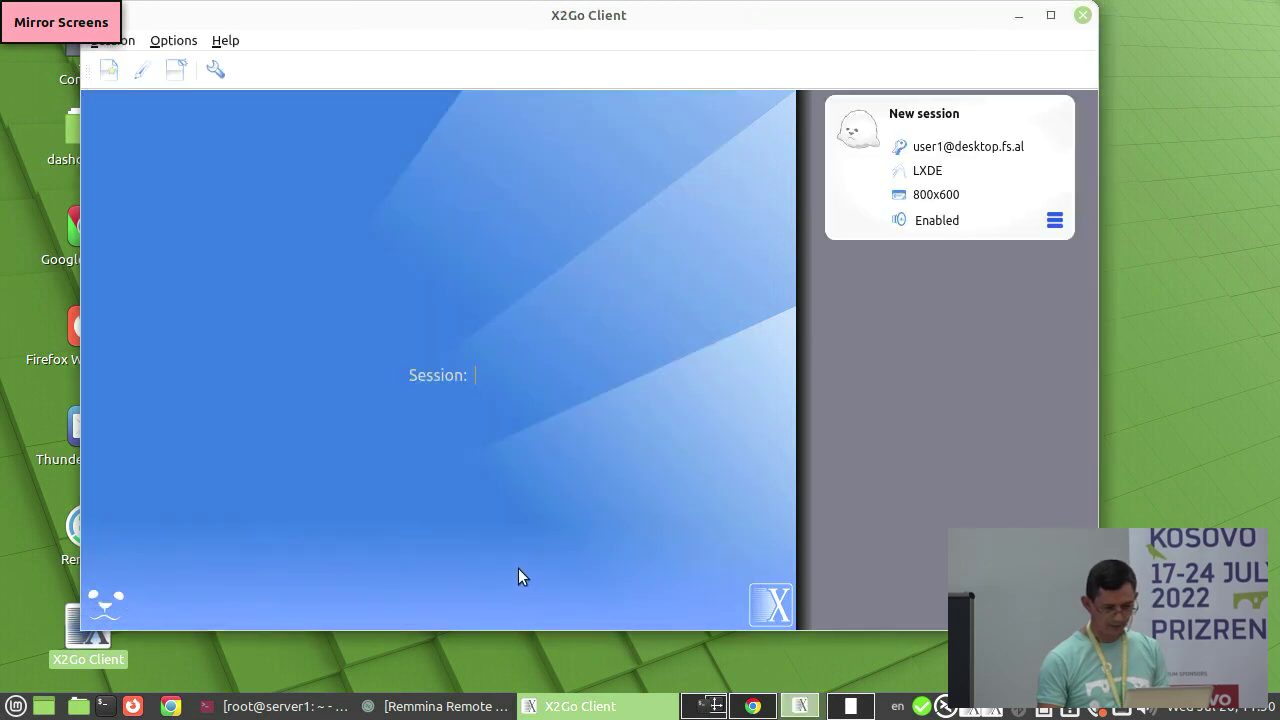
Step: Set the new session's display resolution to 1024x768 and view its available session actions
{"action": "left_click", "coordinate": [938, 196]}
{"action": "left_click", "coordinate": [976, 196]}
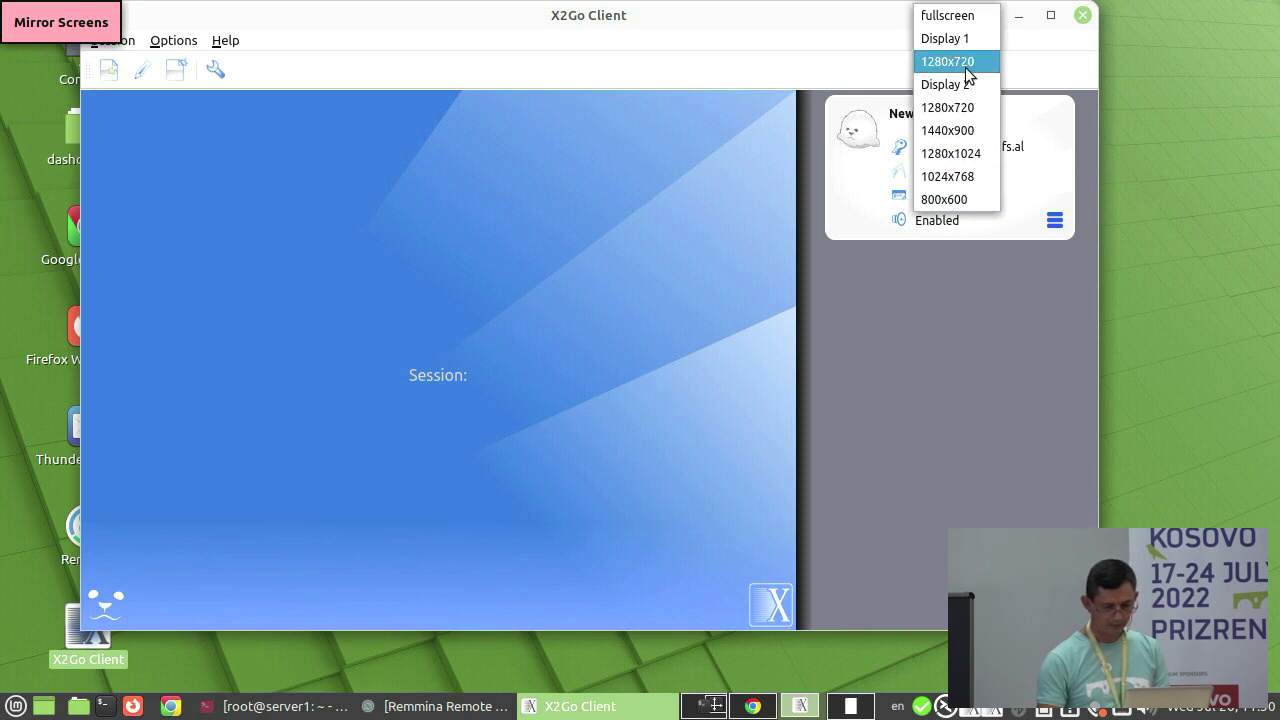
{"action": "left_click", "coordinate": [962, 183]}
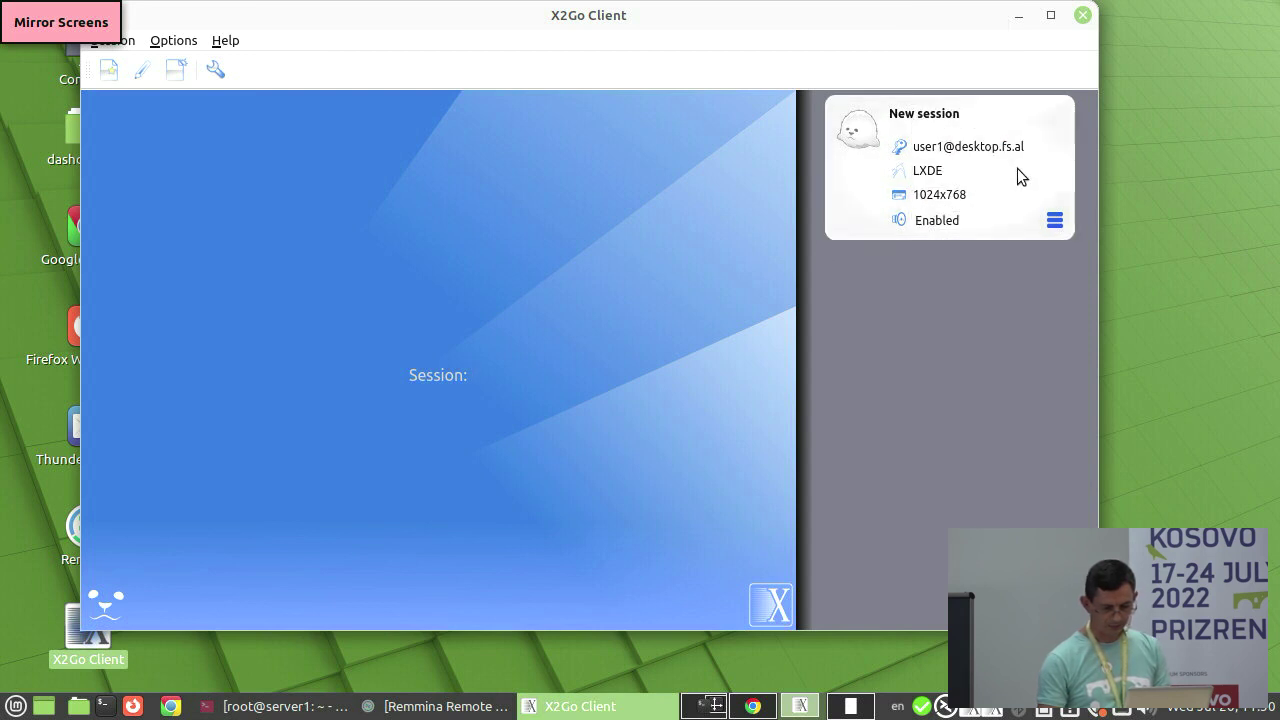
{"action": "left_click", "coordinate": [1055, 220]}
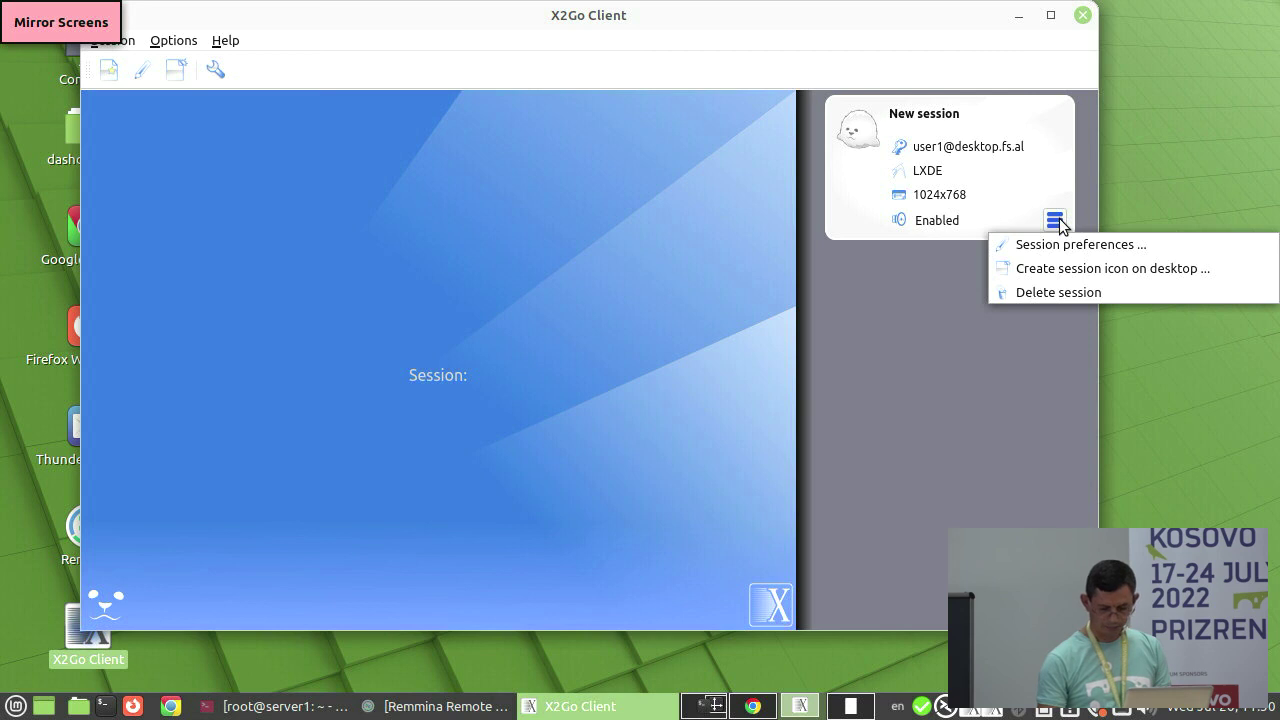
{"action": "left_click", "coordinate": [1042, 176]}
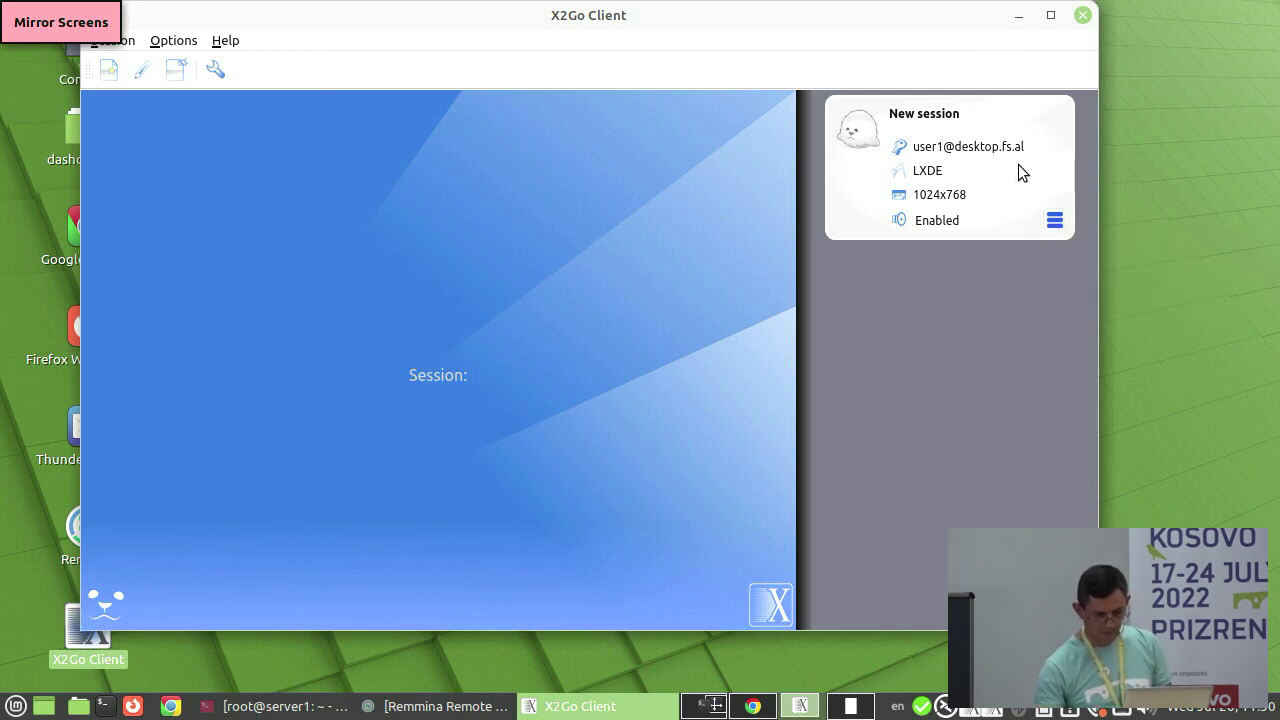
Step: Rename the session as lxde1 in its preferences and save the change
{"action": "left_click", "coordinate": [1055, 220]}
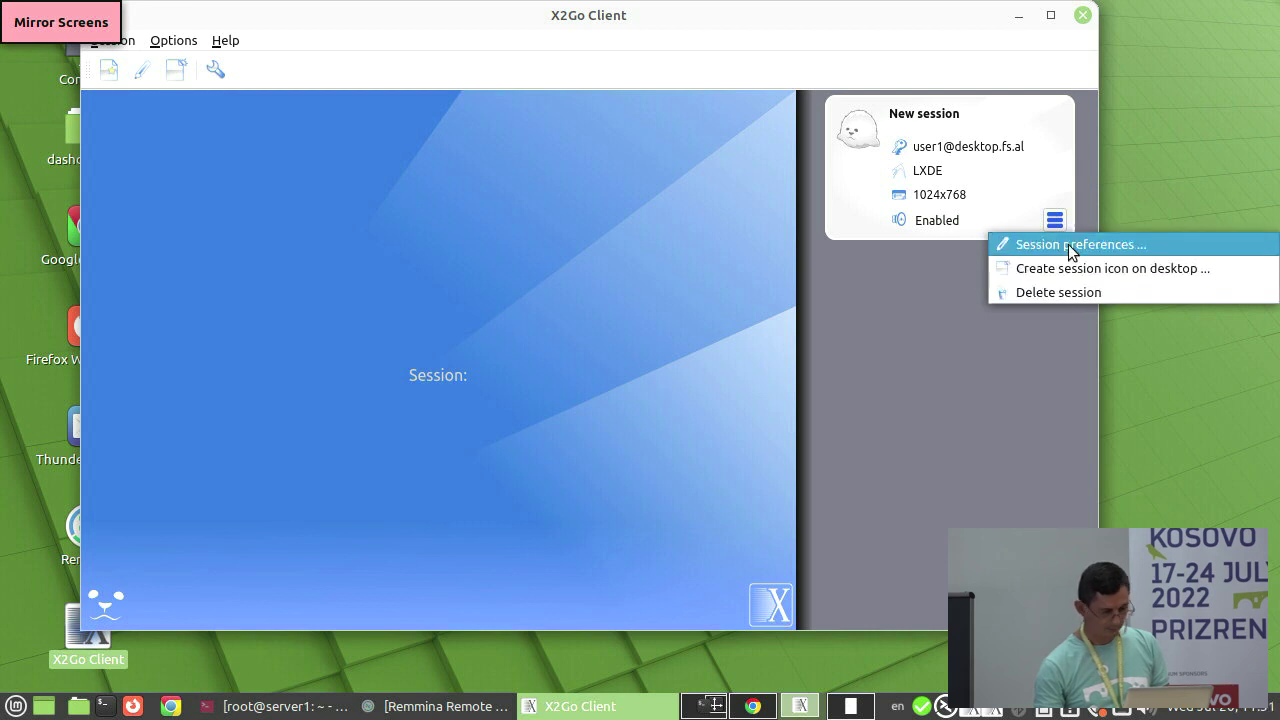
{"action": "left_click", "coordinate": [1070, 246]}
{"action": "left_click", "coordinate": [451, 93]}
{"action": "key", "text": "BackSpace"}
{"action": "key", "text": "BackSpace"}
{"action": "key", "text": "BackSpace"}
{"action": "key", "text": "BackSpace"}
{"action": "key", "text": "BackSpace"}
{"action": "key", "text": "BackSpace"}
{"action": "key", "text": "BackSpace"}
{"action": "key", "text": "BackSpace"}
{"action": "key", "text": "BackSpace"}
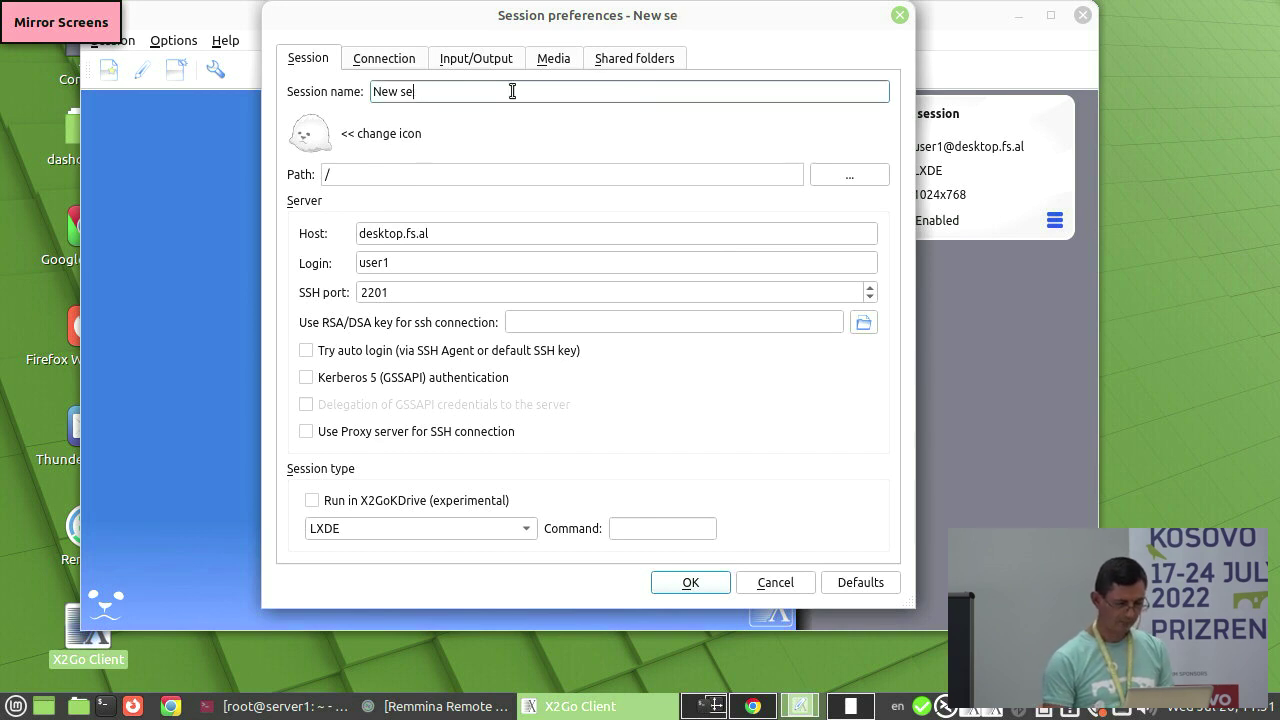
{"action": "key", "text": "BackSpace"}
{"action": "key", "text": "BackSpace"}
{"action": "type", "text": "l"}
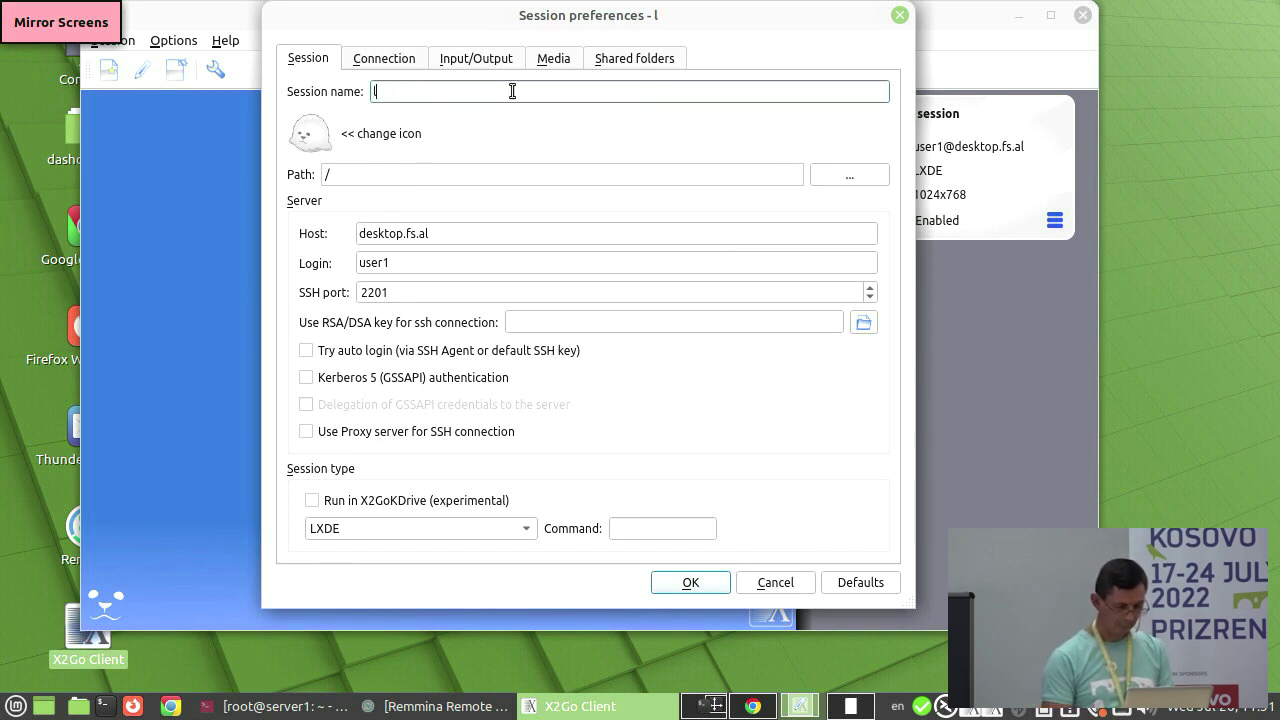
{"action": "type", "text": "xde1"}
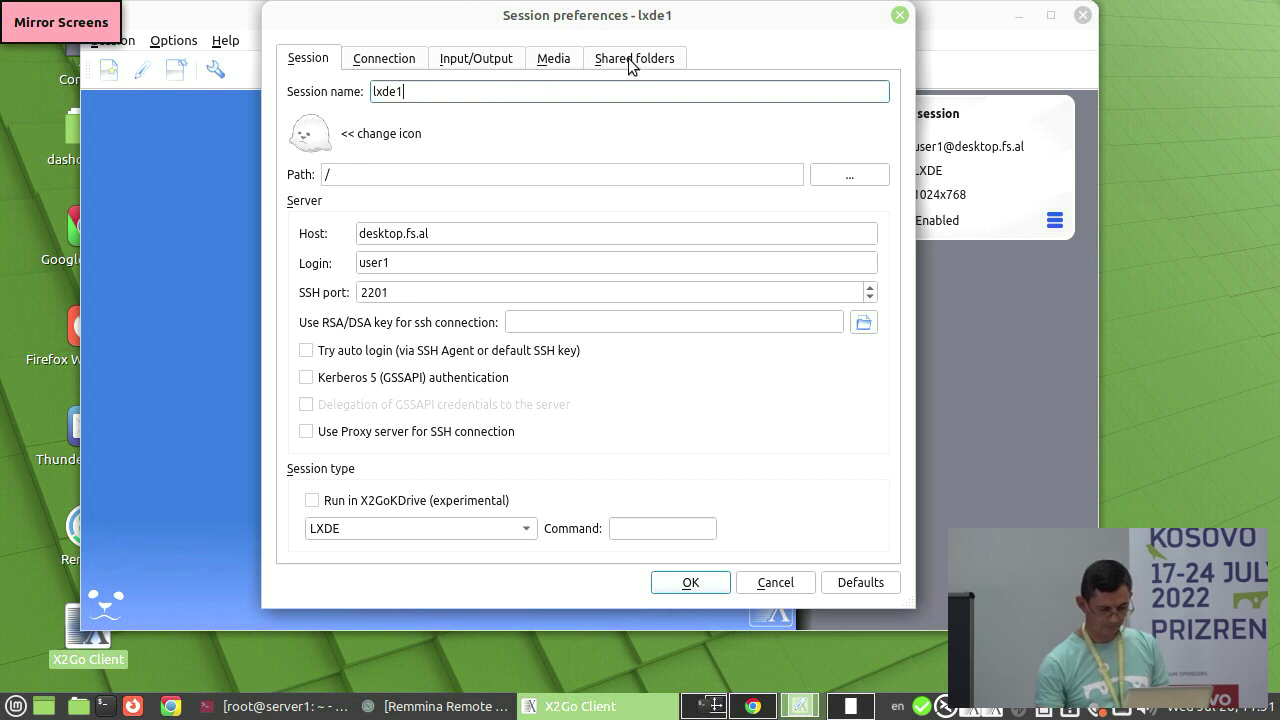
{"action": "left_click", "coordinate": [699, 578]}
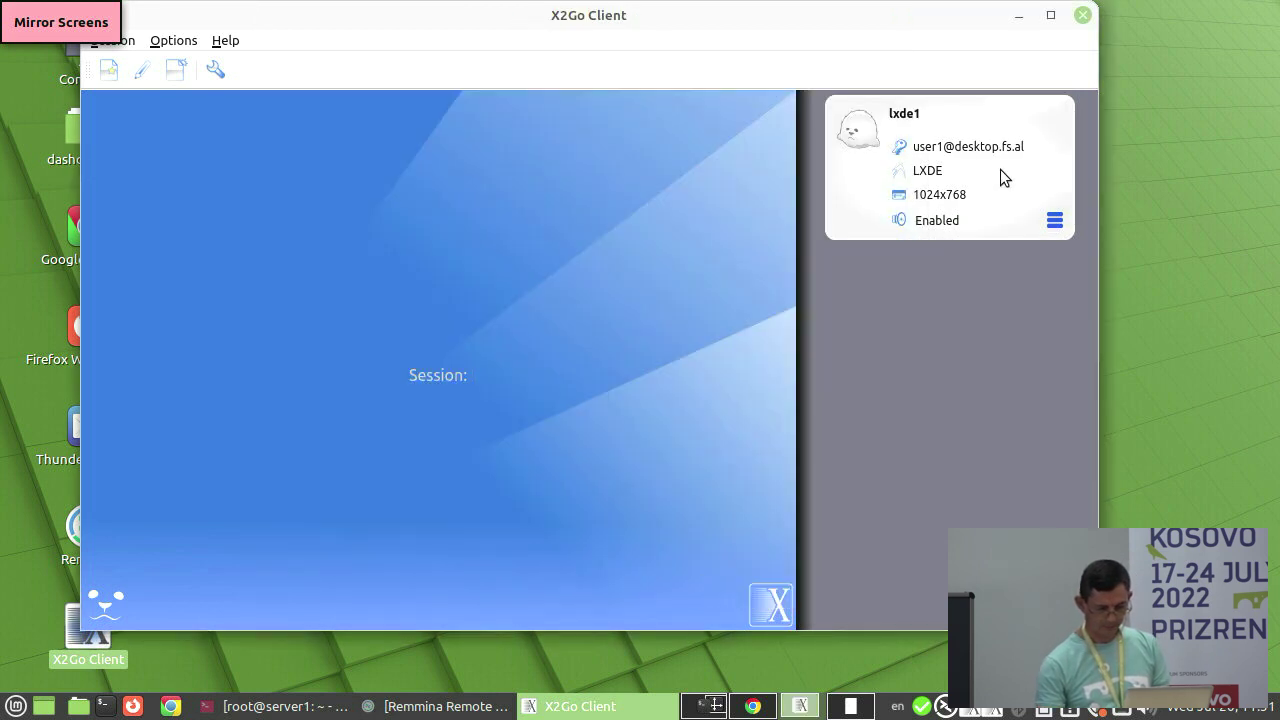
Step: Start the lxde1 session by entering the account password for user1, and trust the server's host key
{"action": "left_click", "coordinate": [857, 170]}
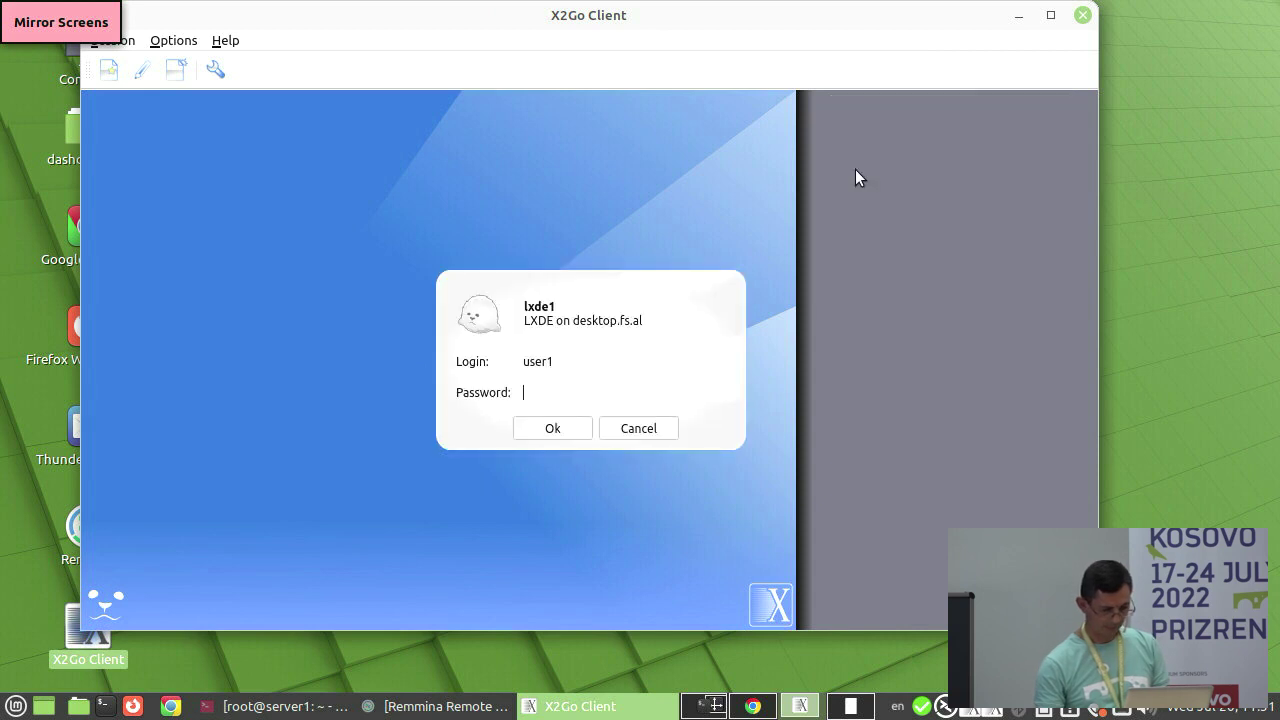
{"action": "type", "text": "●●●●"}
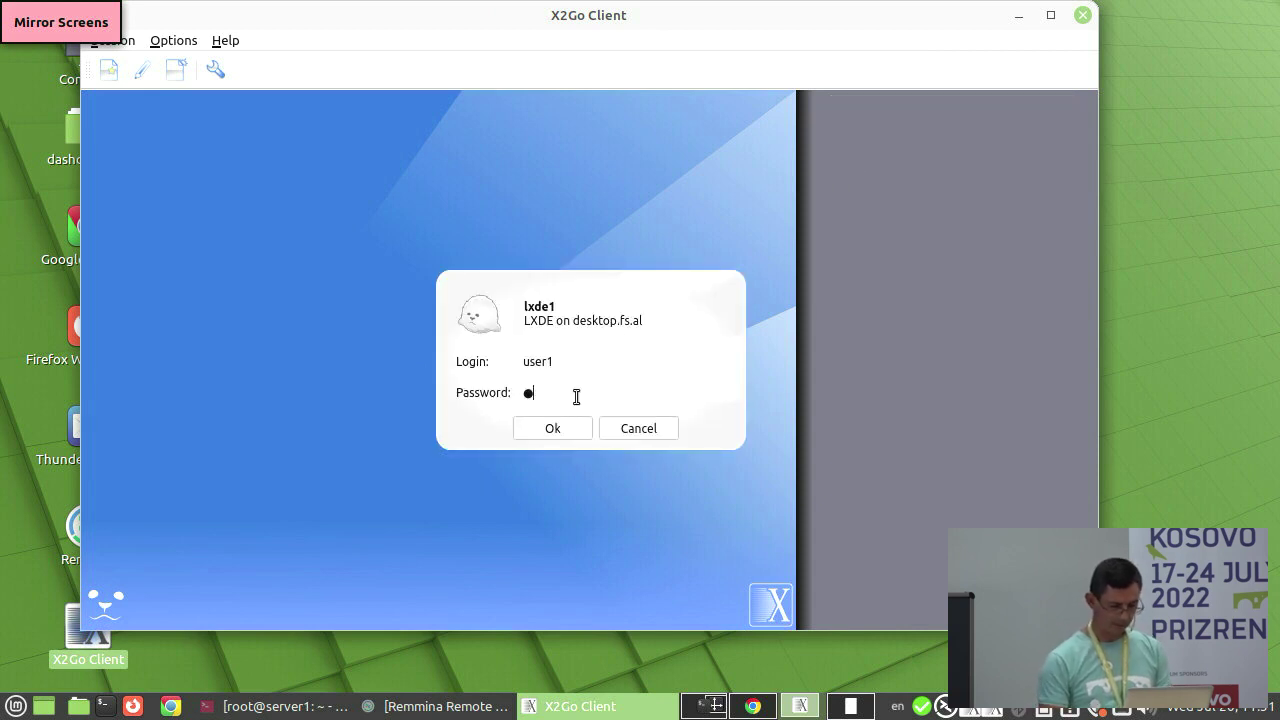
{"action": "type", "text": "●"}
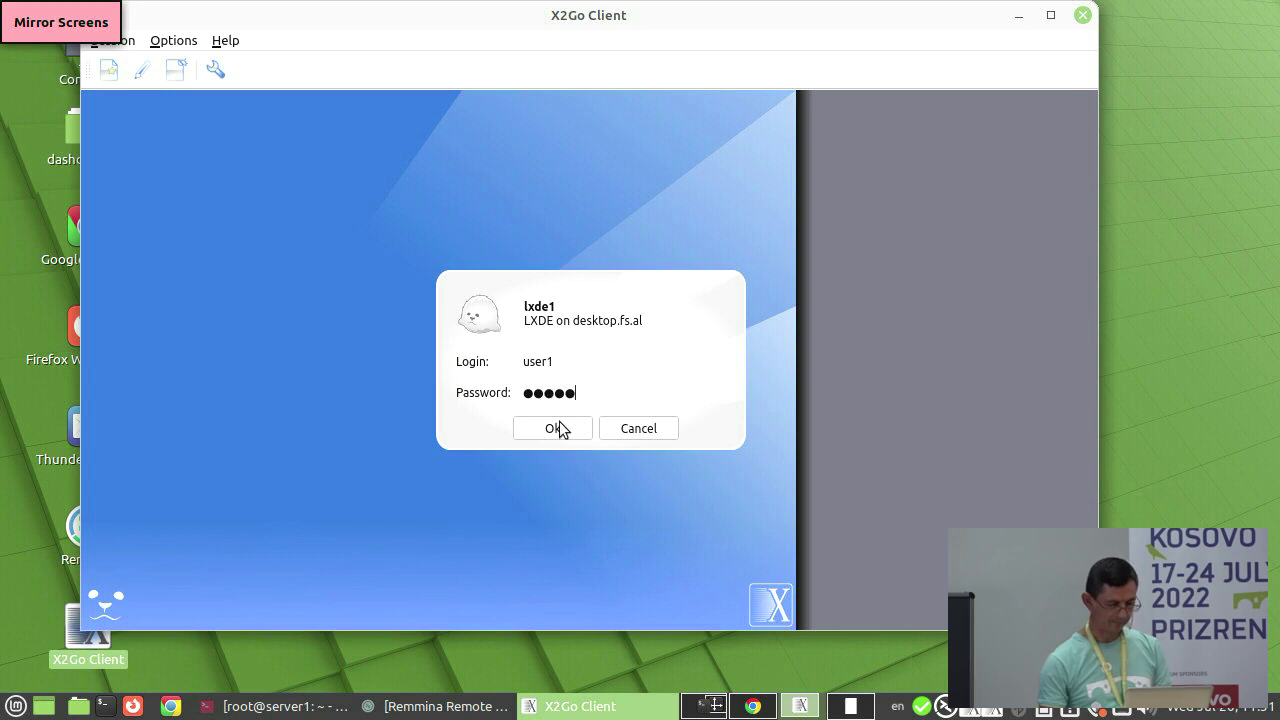
{"action": "left_click", "coordinate": [560, 429]}
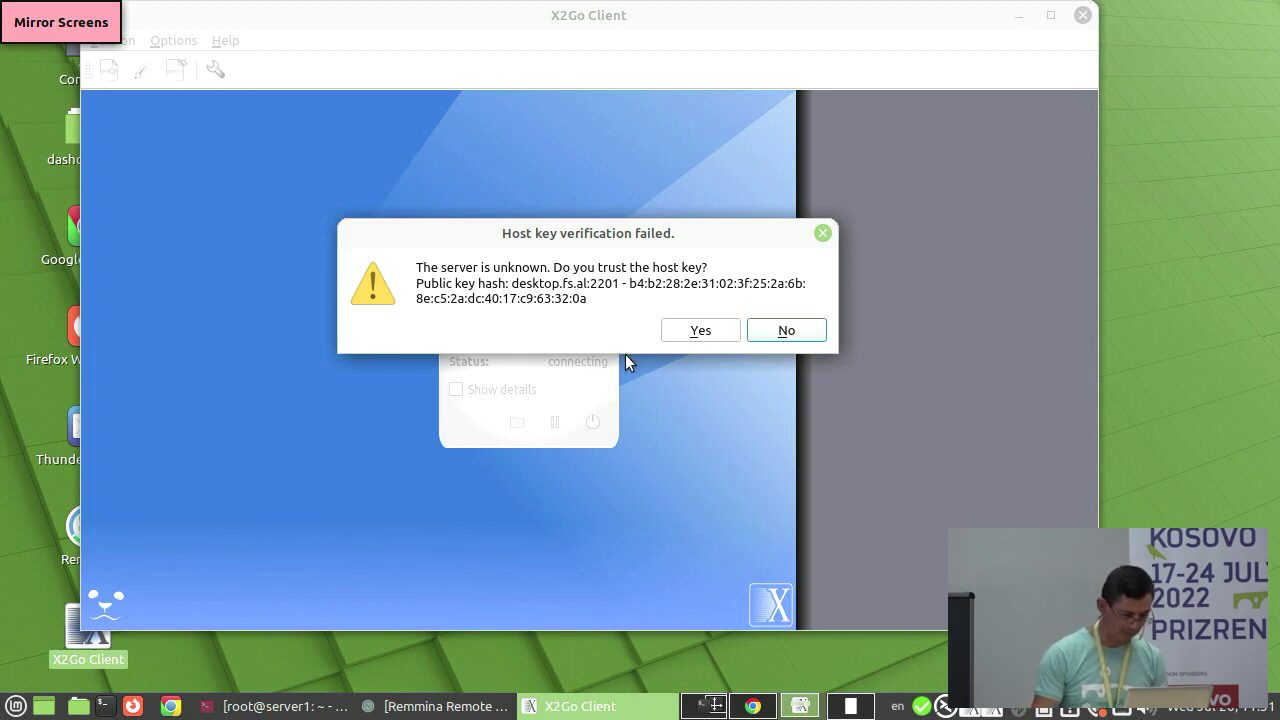
{"action": "left_click", "coordinate": [697, 334]}
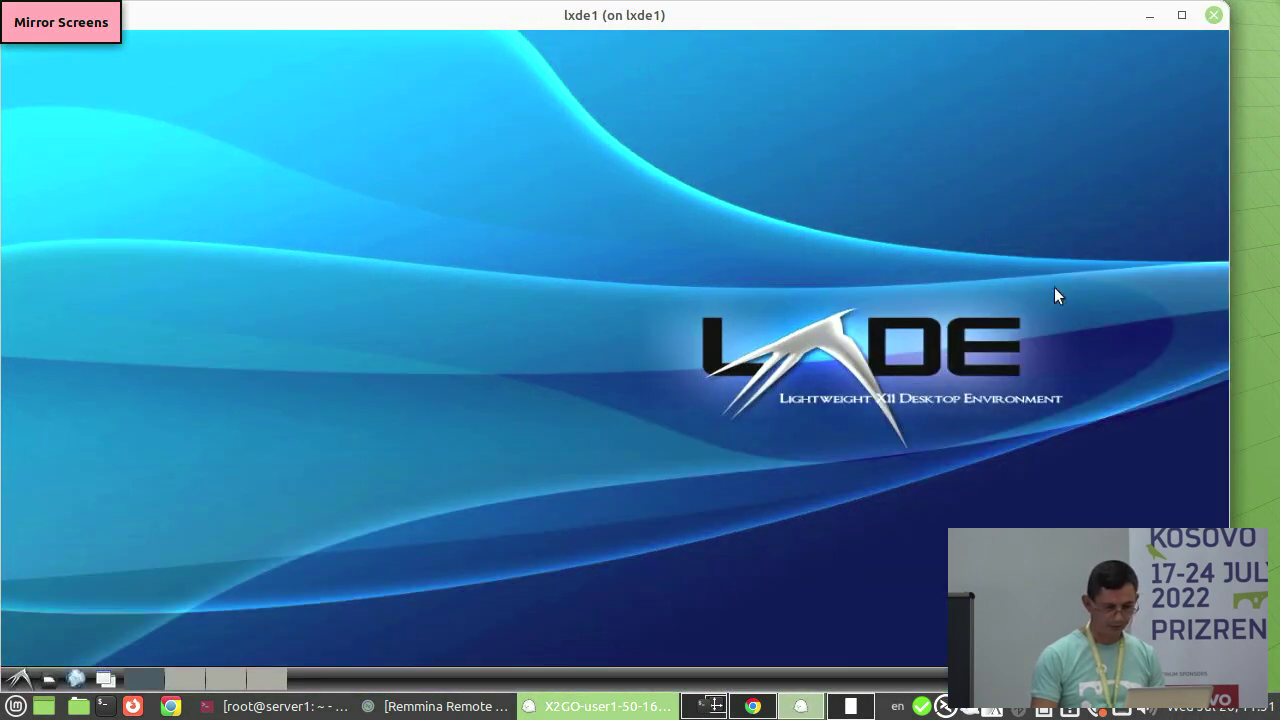
Step: Maximize the remote LXDE desktop, try to run Epoptes from the Internet applications, and dismiss it
{"action": "double_click", "coordinate": [1012, 15]}
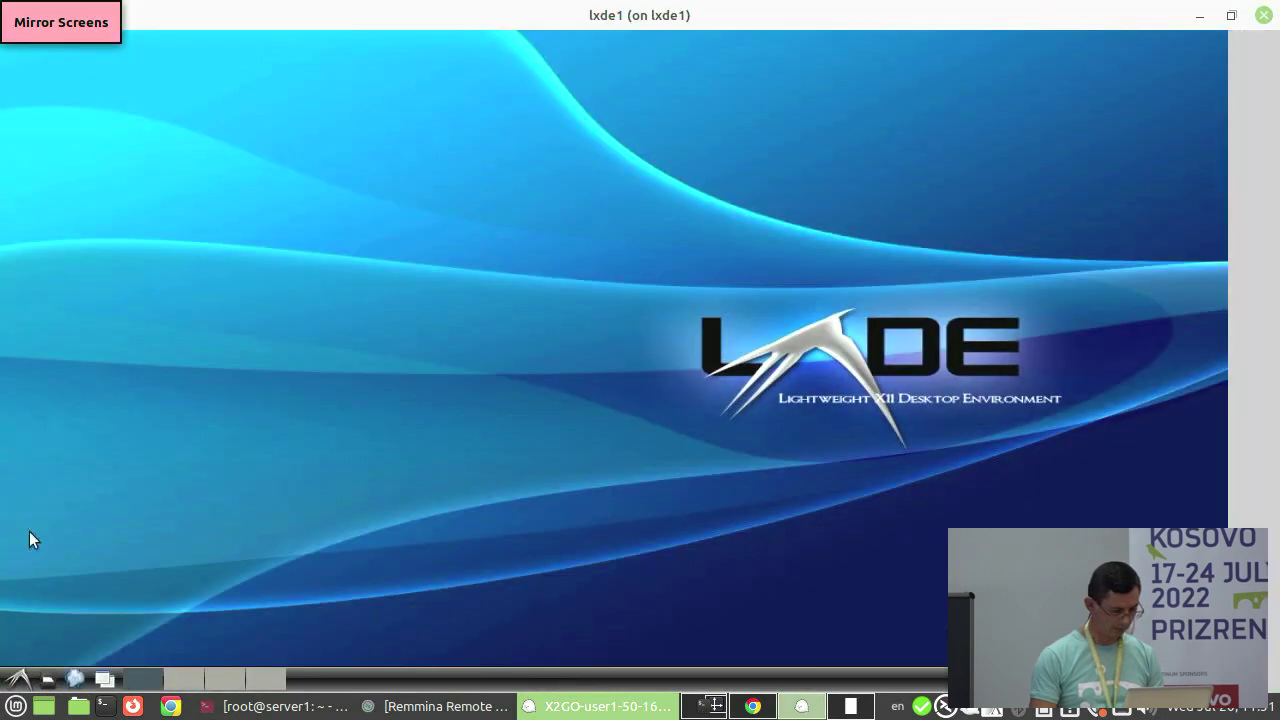
{"action": "left_click", "coordinate": [19, 683]}
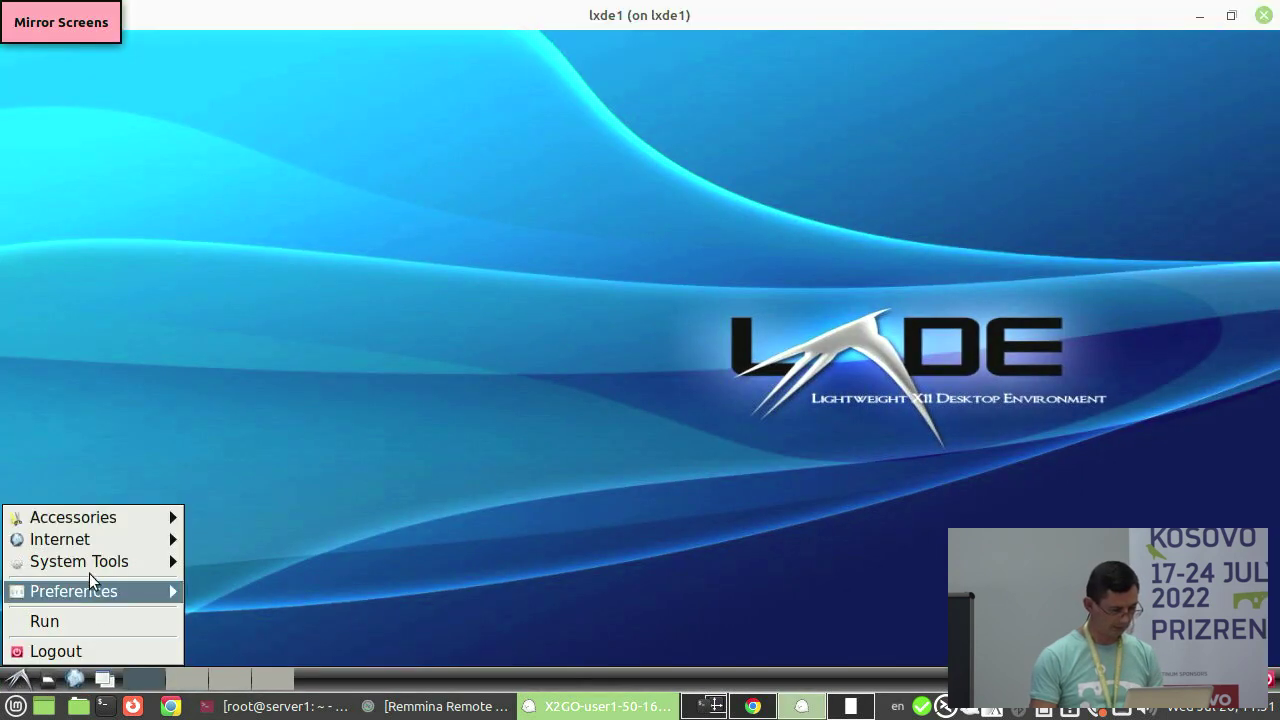
{"action": "left_click", "coordinate": [423, 347]}
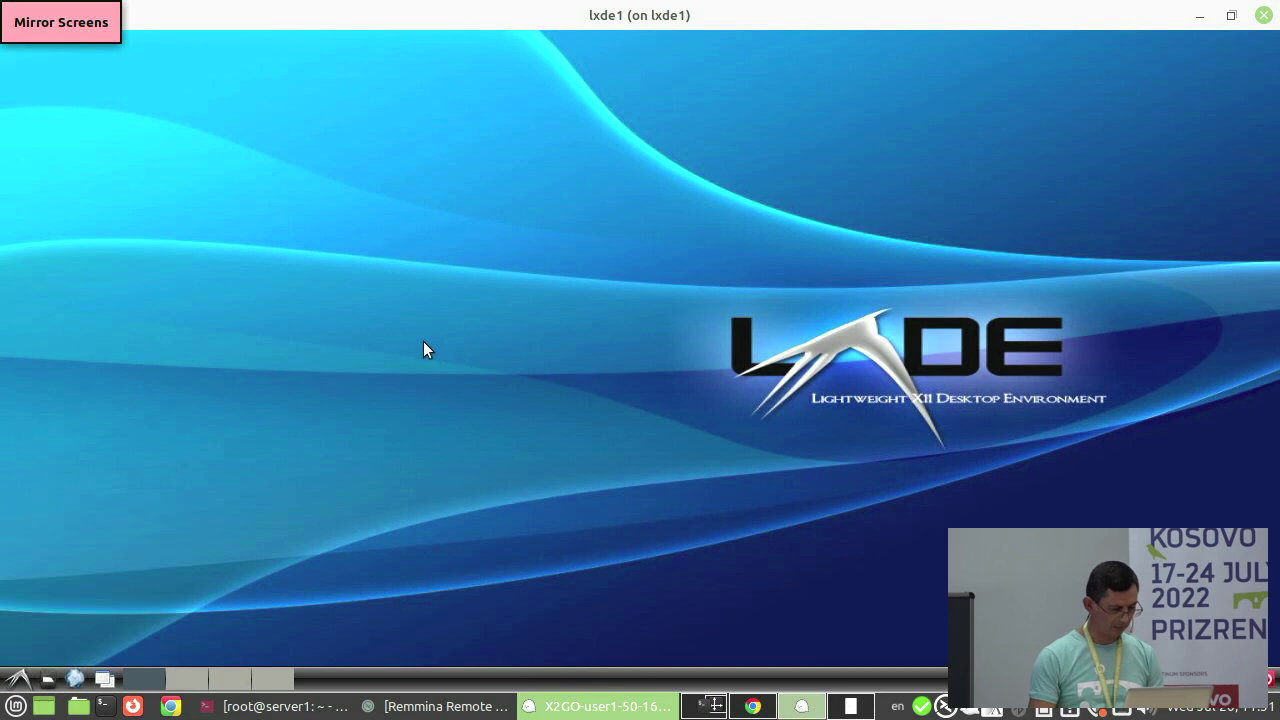
{"action": "left_click", "coordinate": [18, 680]}
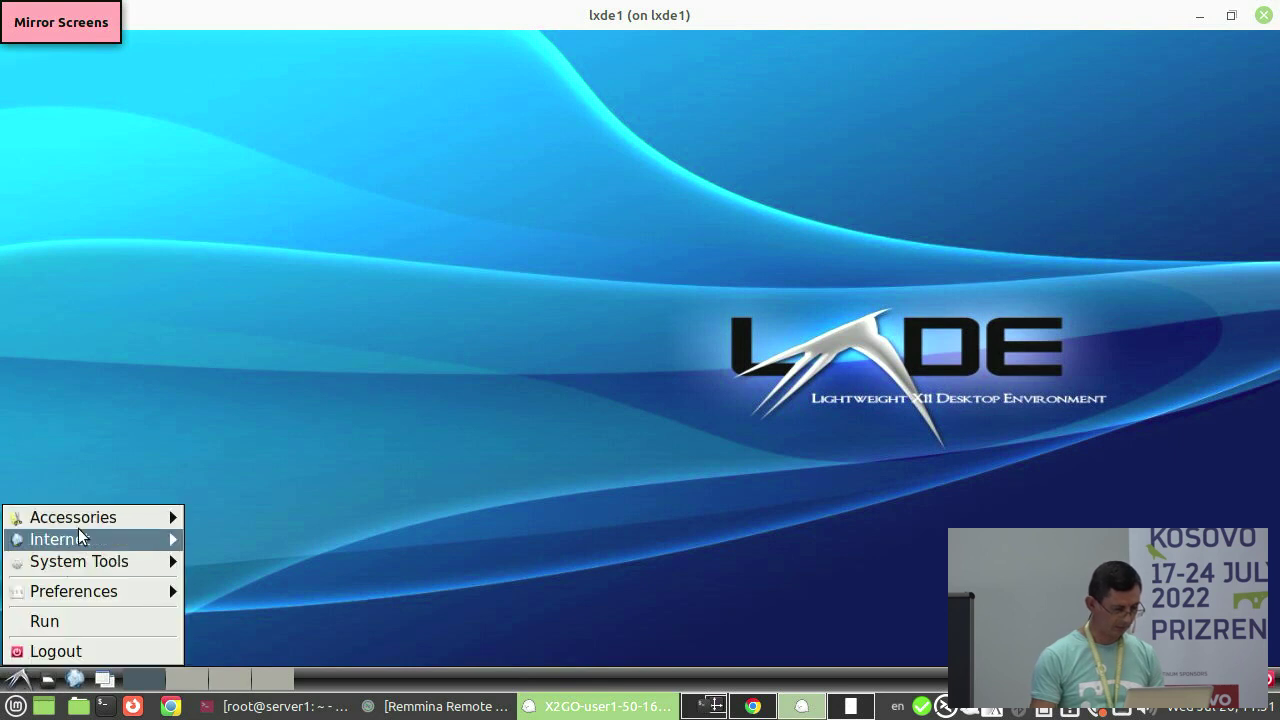
{"action": "mouse_move", "coordinate": [80, 543]}
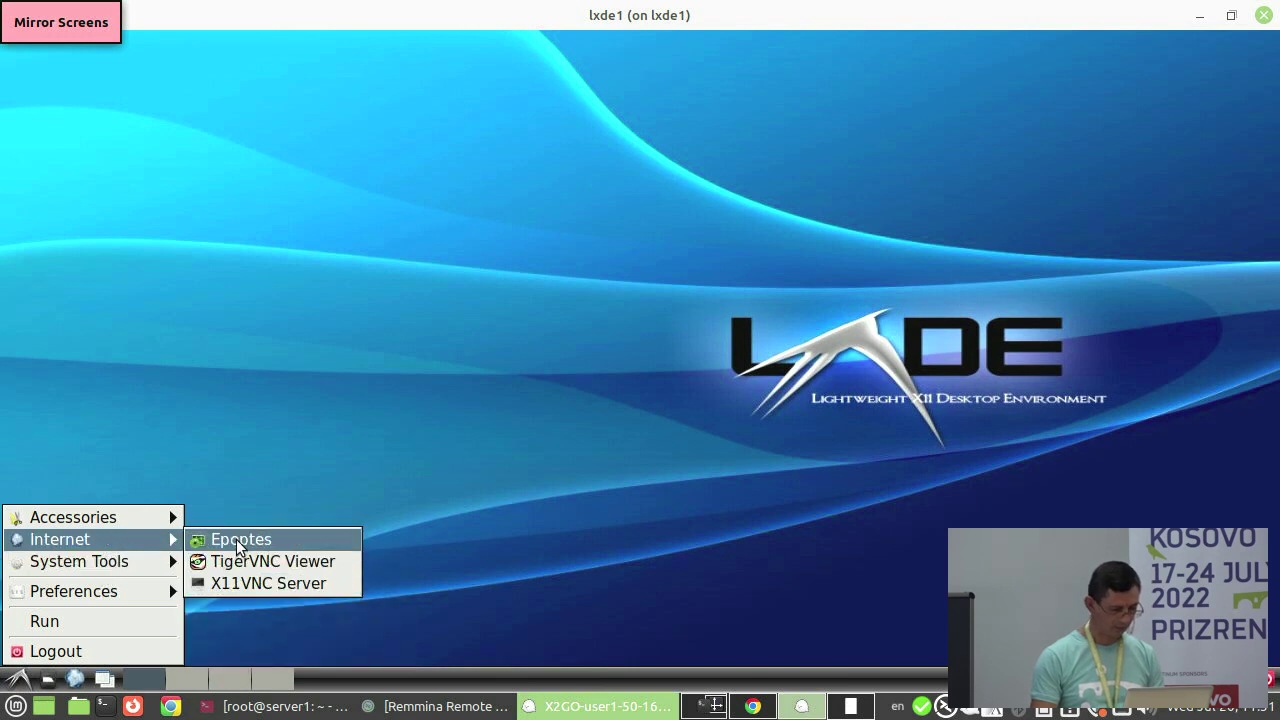
{"action": "left_click", "coordinate": [235, 545]}
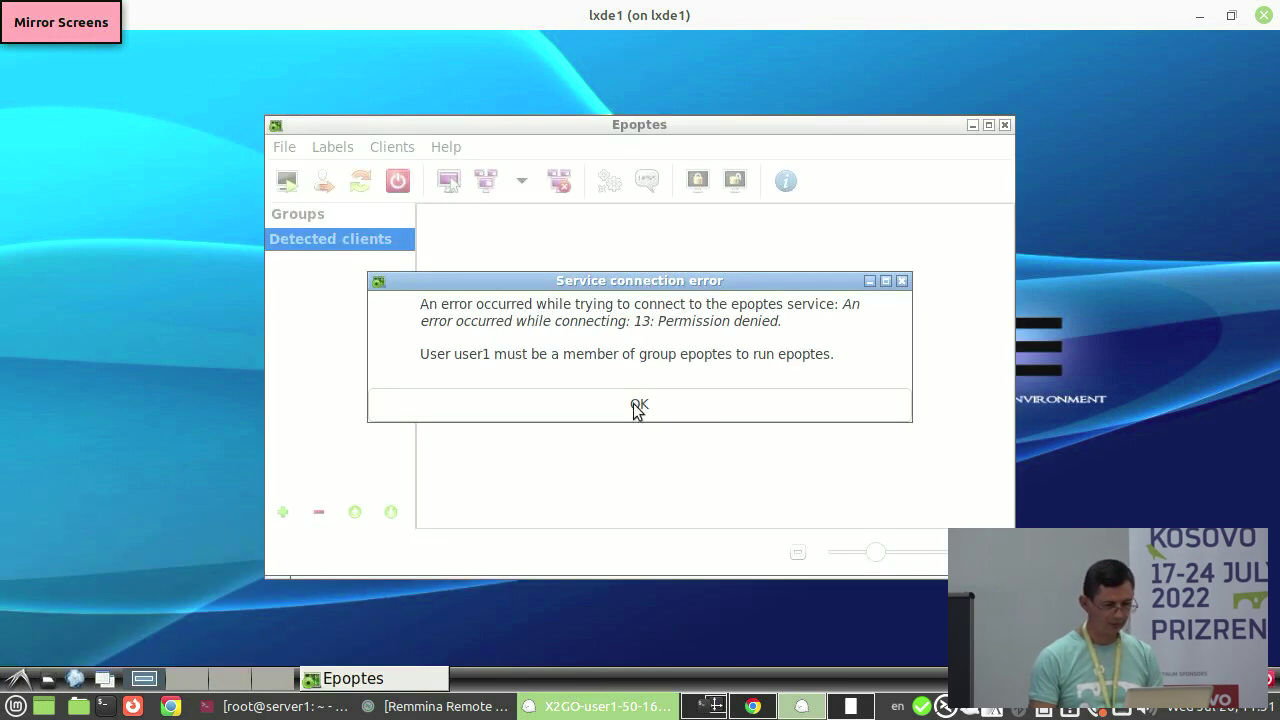
{"action": "left_click", "coordinate": [637, 407]}
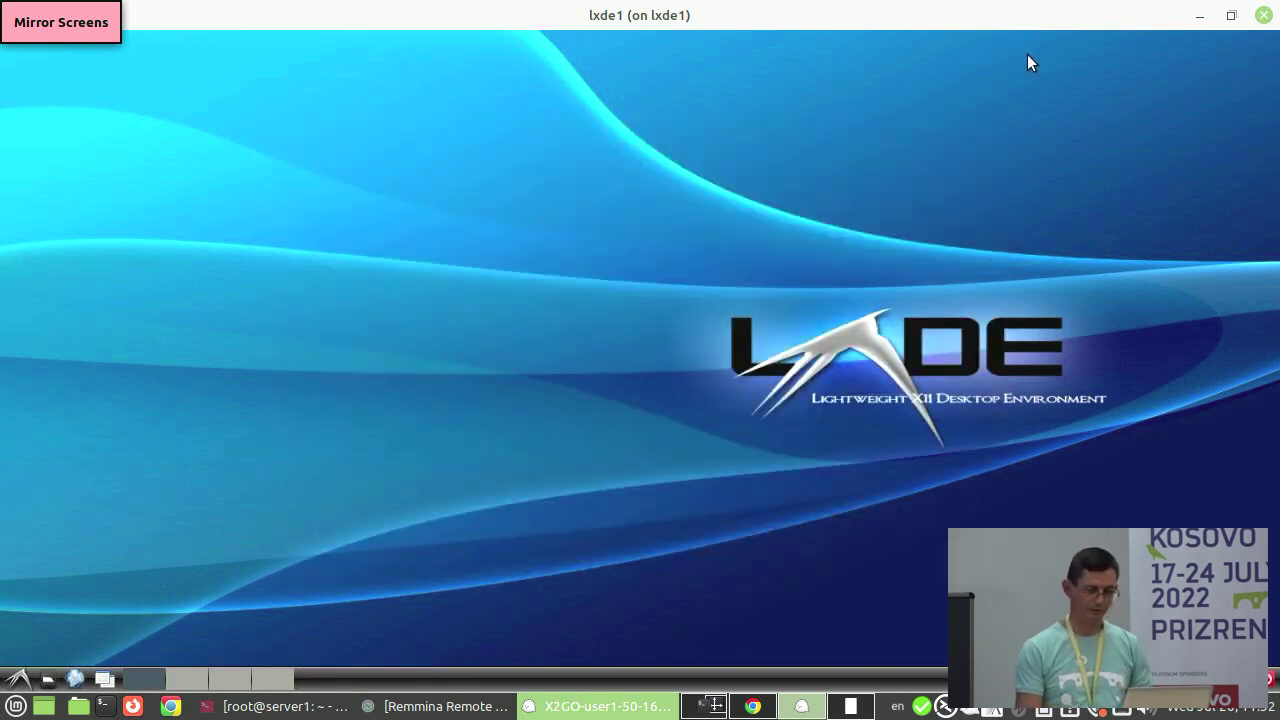
Step: Close the remote desktop session and X2Go Client, and switch to the documentation section on accessing the containers directly
{"action": "left_click", "coordinate": [1263, 15]}
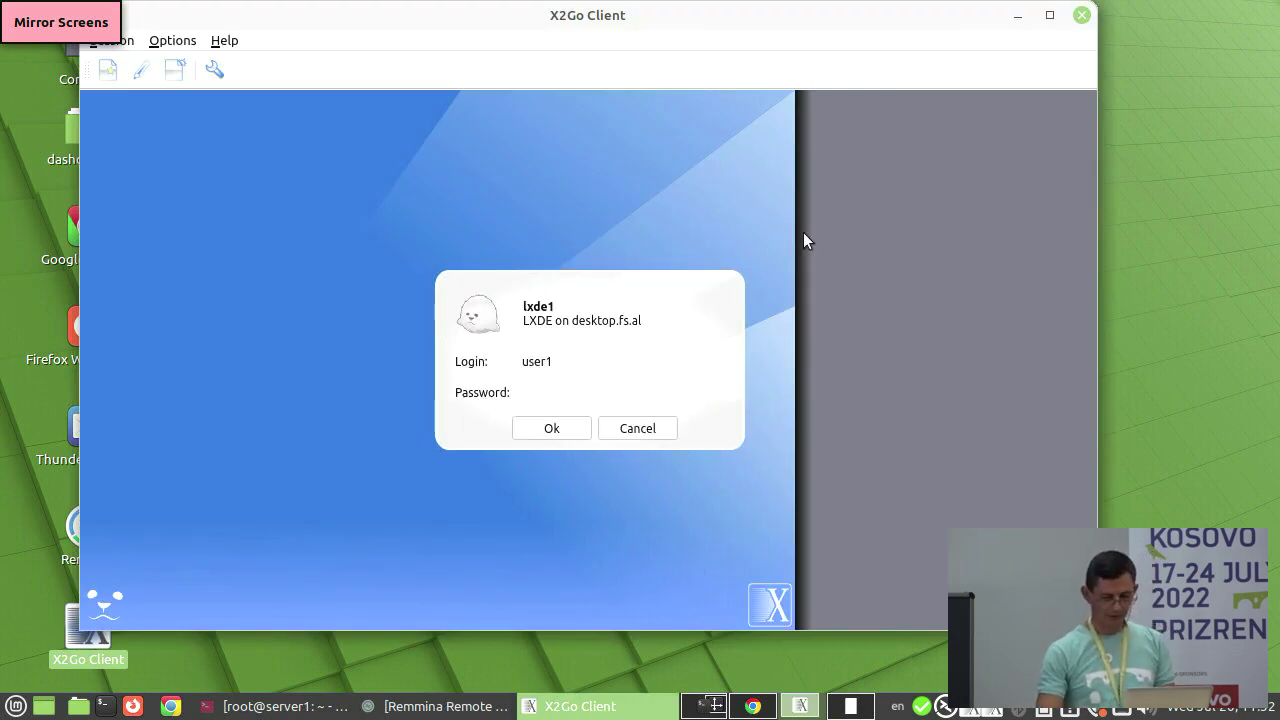
{"action": "left_click", "coordinate": [1081, 15]}
{"action": "key", "text": "alt+Tab"}
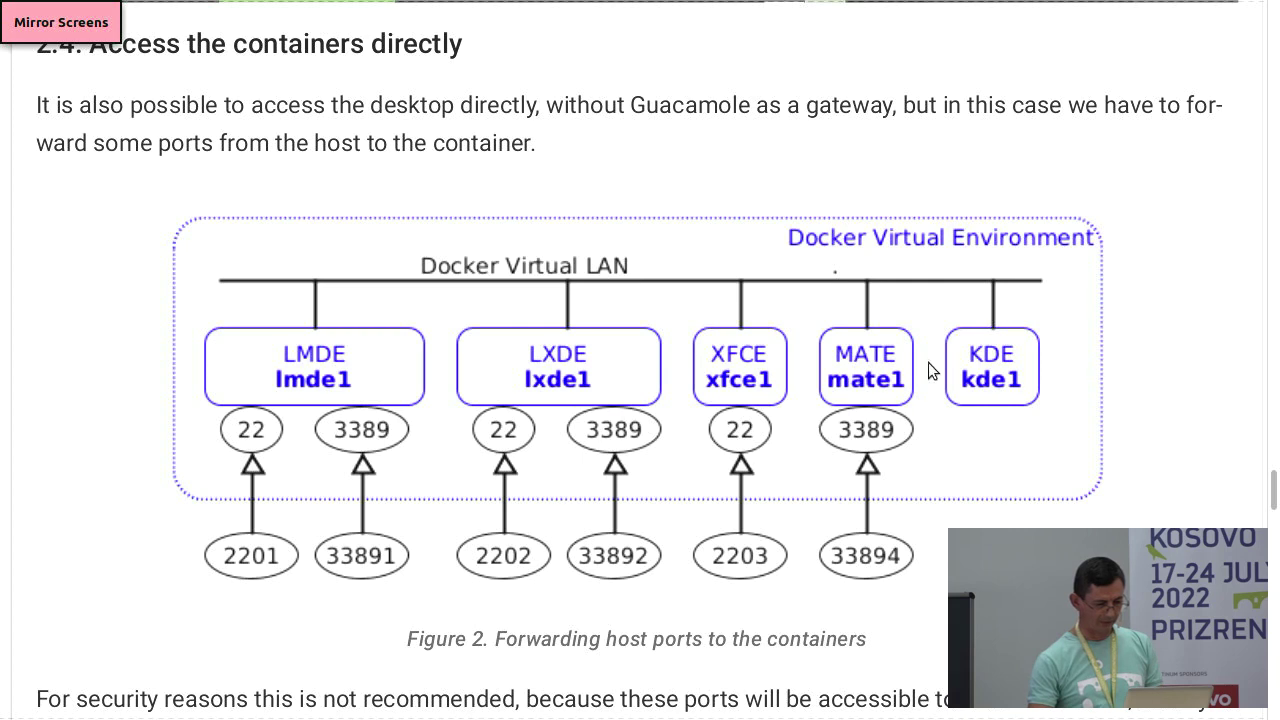
Step: Find the Install LXD section of the documentation and copy the command apt install snapd
{"action": "scroll", "coordinate": [715, 298], "scroll_direction": "down", "scroll_amount": 8}
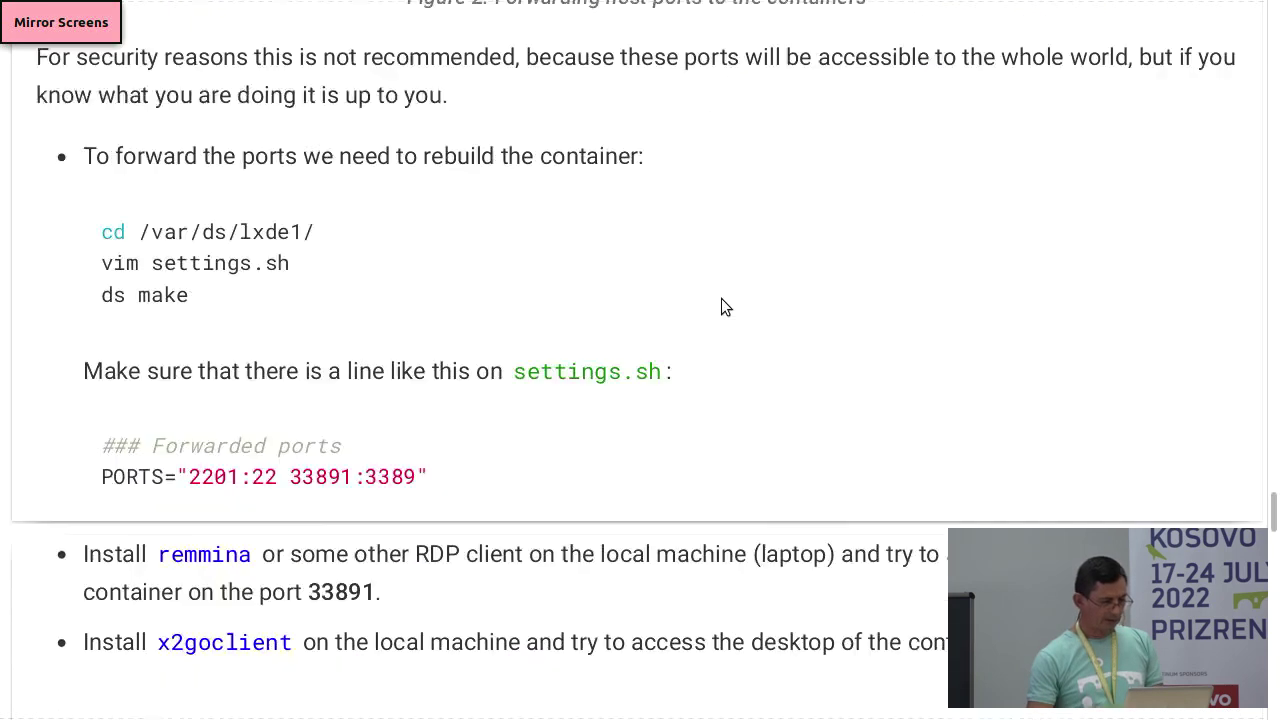
{"action": "scroll", "coordinate": [721, 298], "scroll_direction": "down", "scroll_amount": 5}
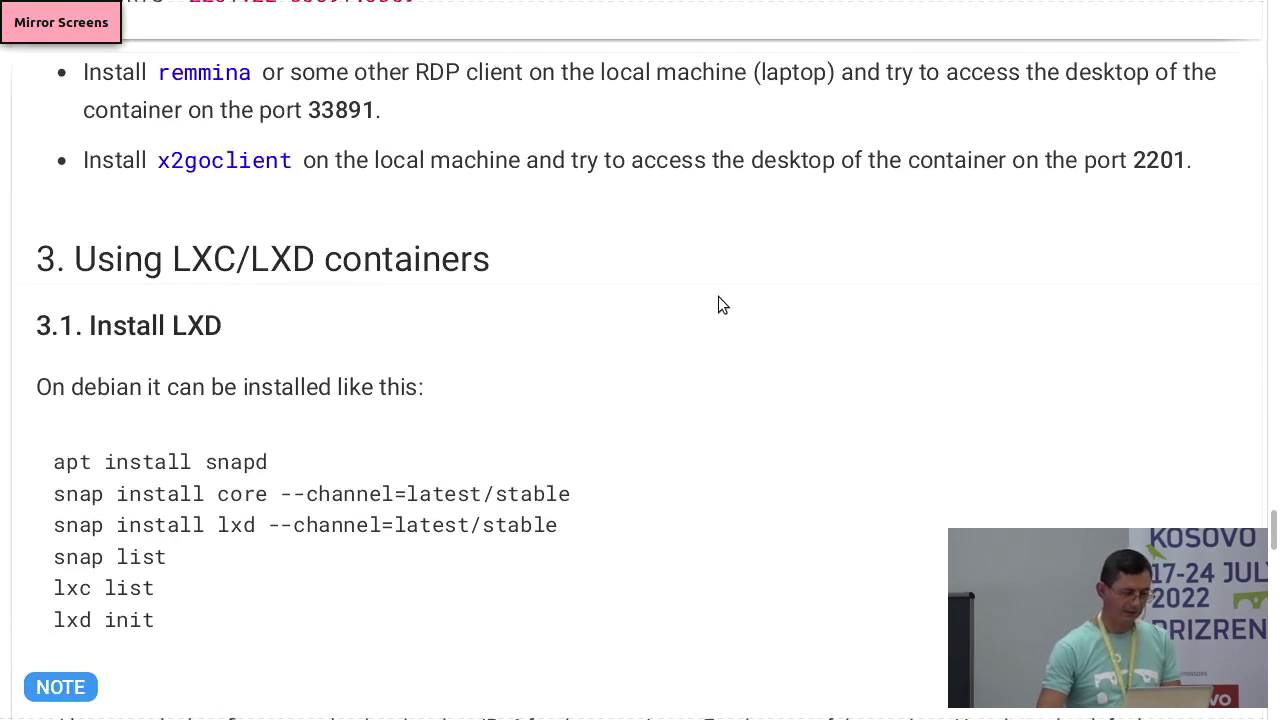
{"action": "scroll", "coordinate": [712, 296], "scroll_direction": "down", "scroll_amount": 2}
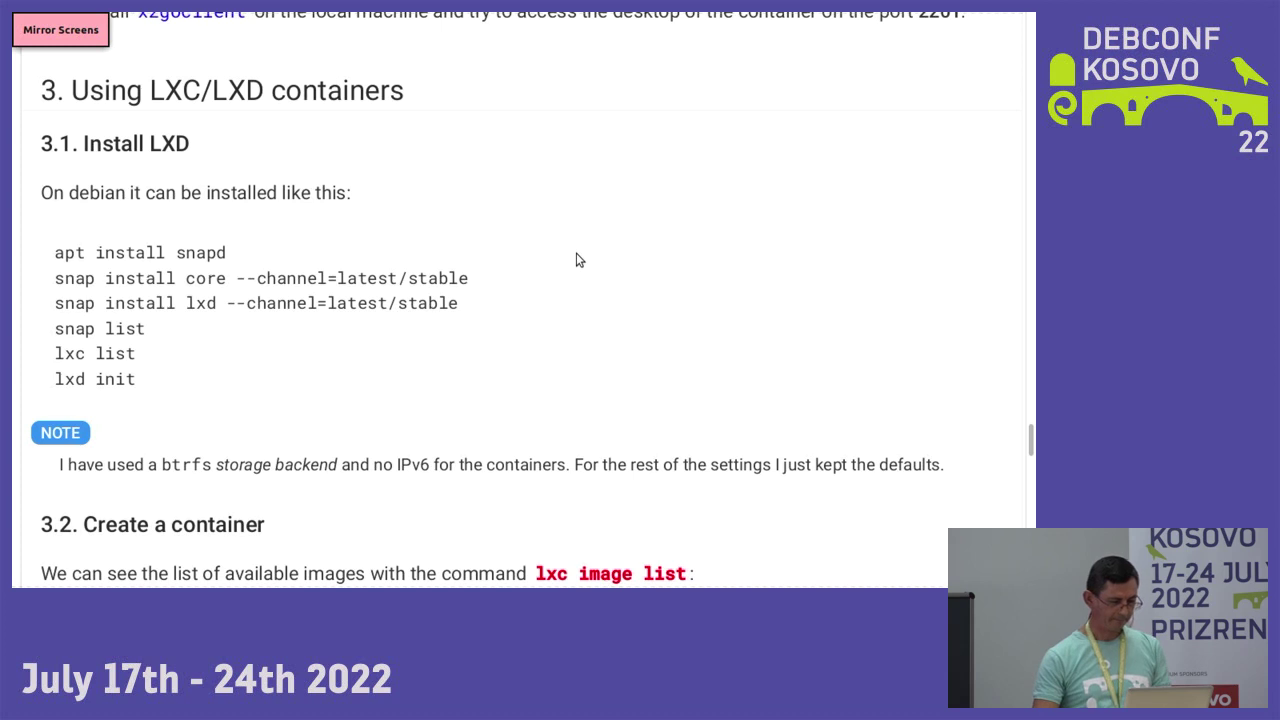
{"action": "scroll", "coordinate": [576, 260], "scroll_direction": "down", "scroll_amount": 2}
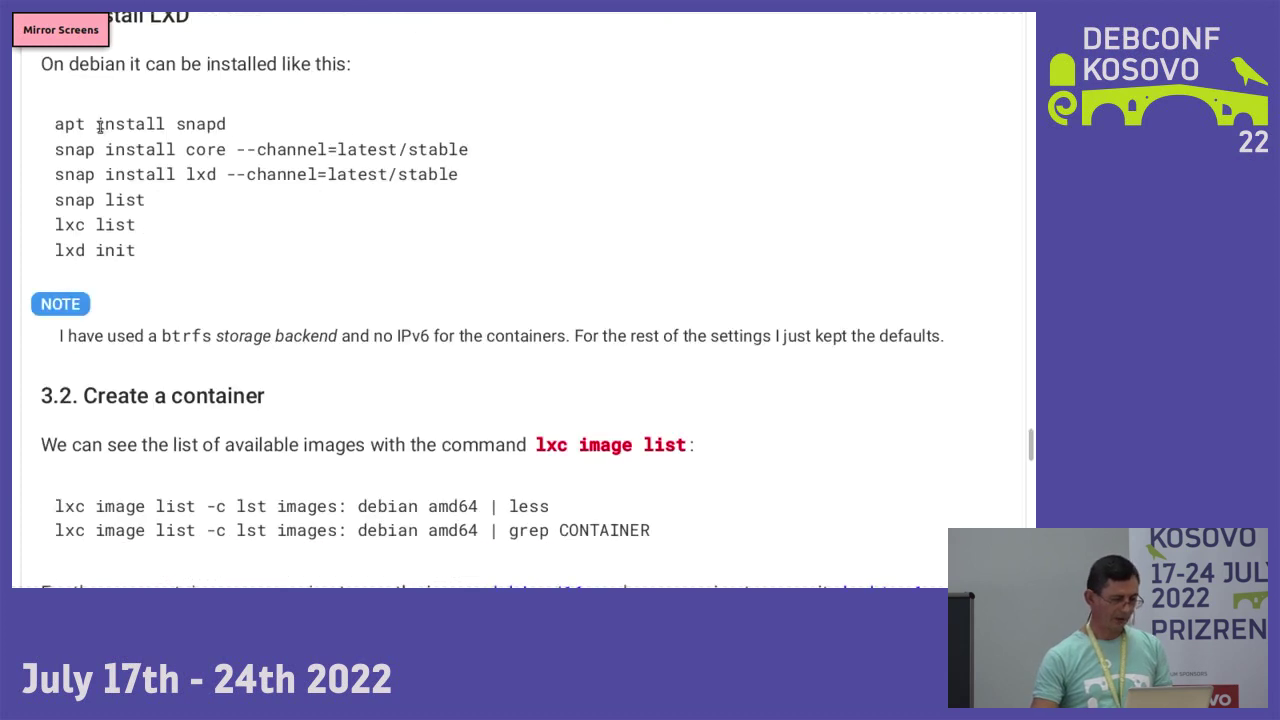
{"action": "left_click_drag", "start_coordinate": [56, 124], "coordinate": [234, 124]}
{"action": "key", "text": "ctrl+c"}
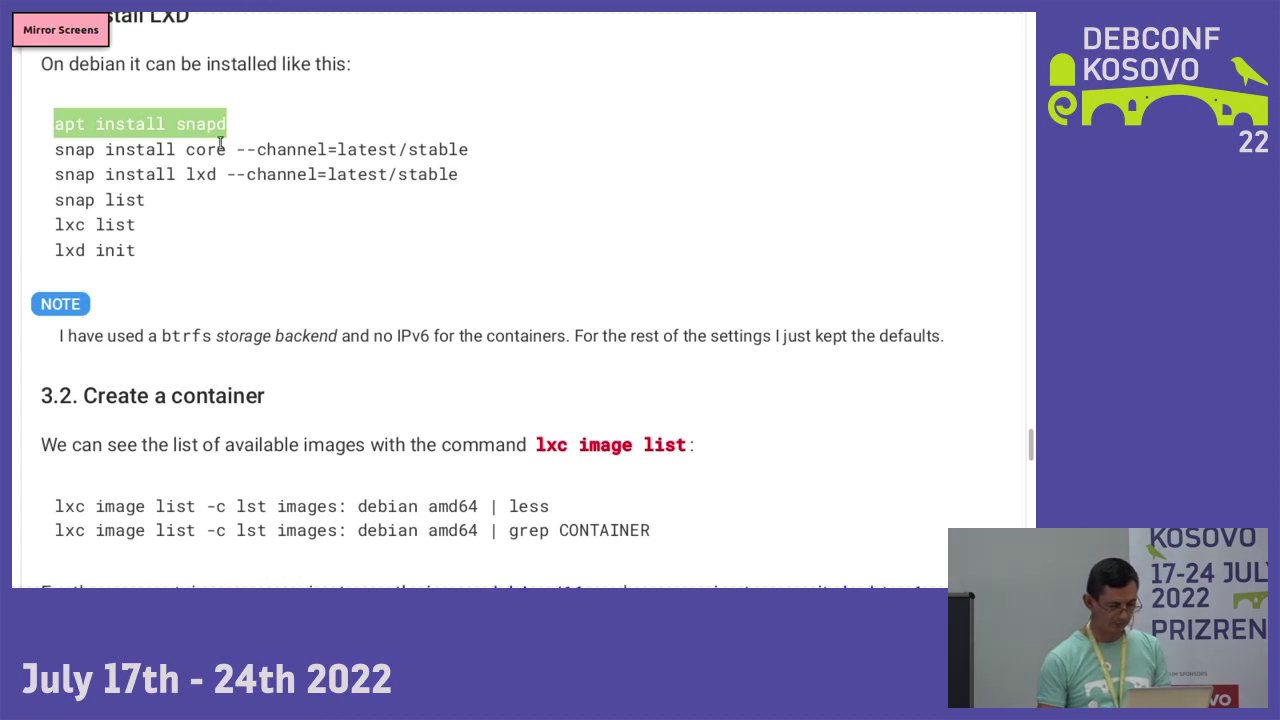
Step: Switch to the server1 terminal, return to the home directory, and install snapd with the copied command, accepting the installation
{"action": "key", "text": "super+d"}
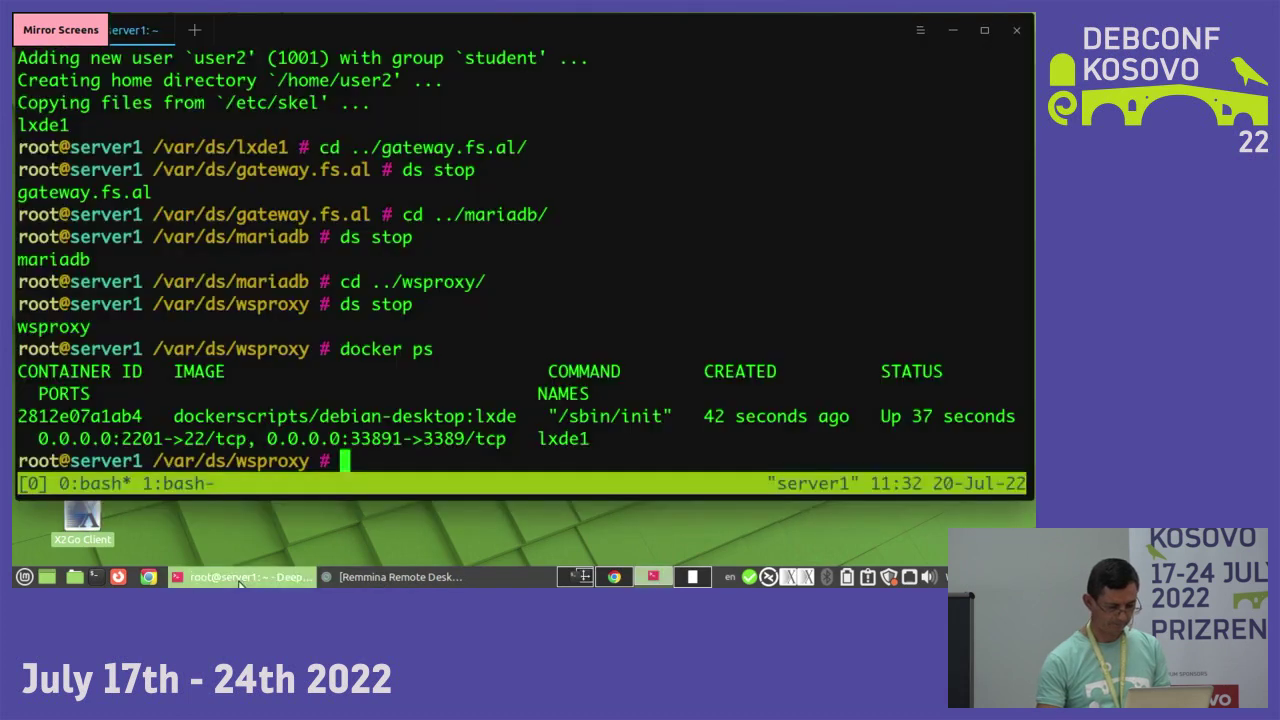
{"action": "left_click", "coordinate": [245, 577]}
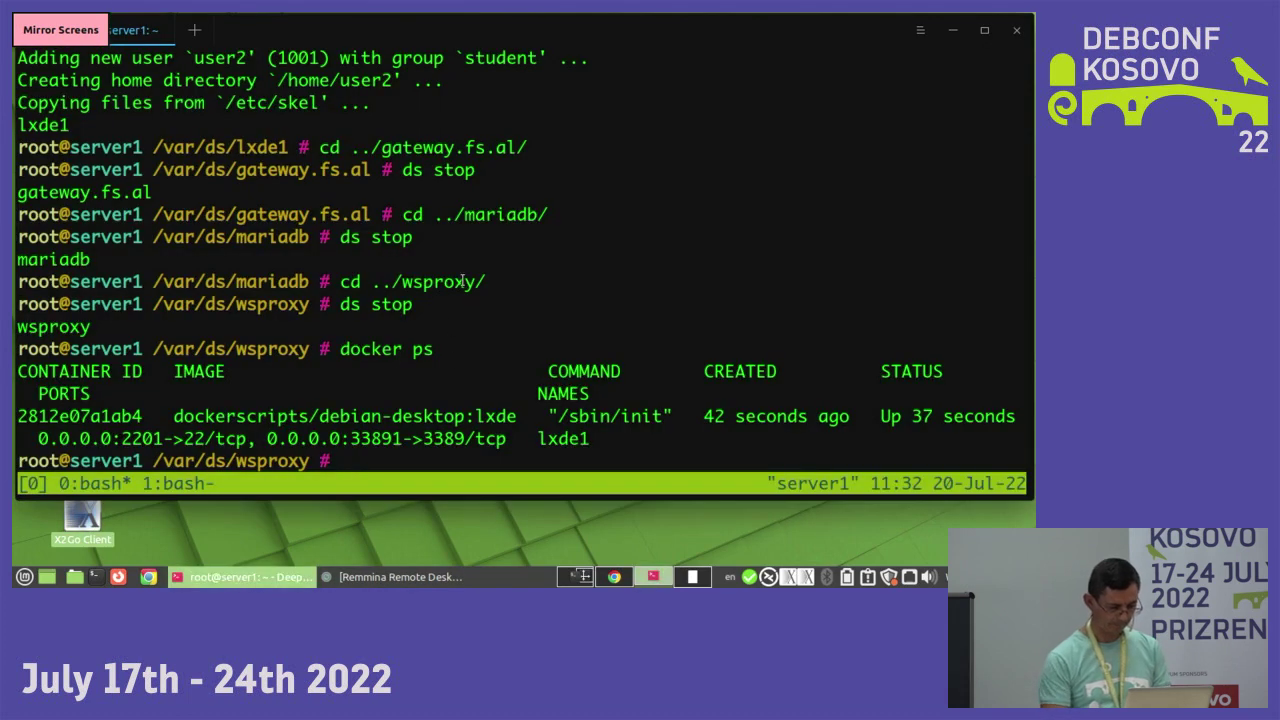
{"action": "type", "text": "cd"}
{"action": "key", "text": "Return"}
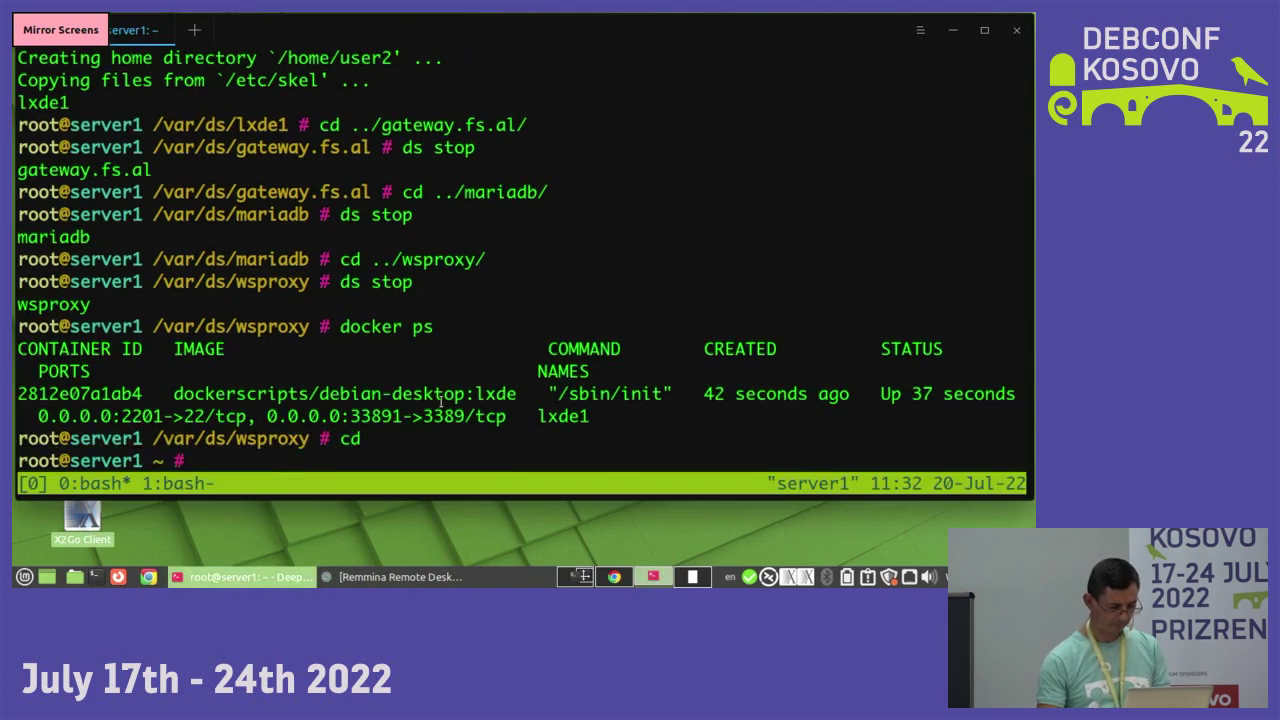
{"action": "key", "text": "ctrl+shift+v"}
{"action": "key", "text": "Return"}
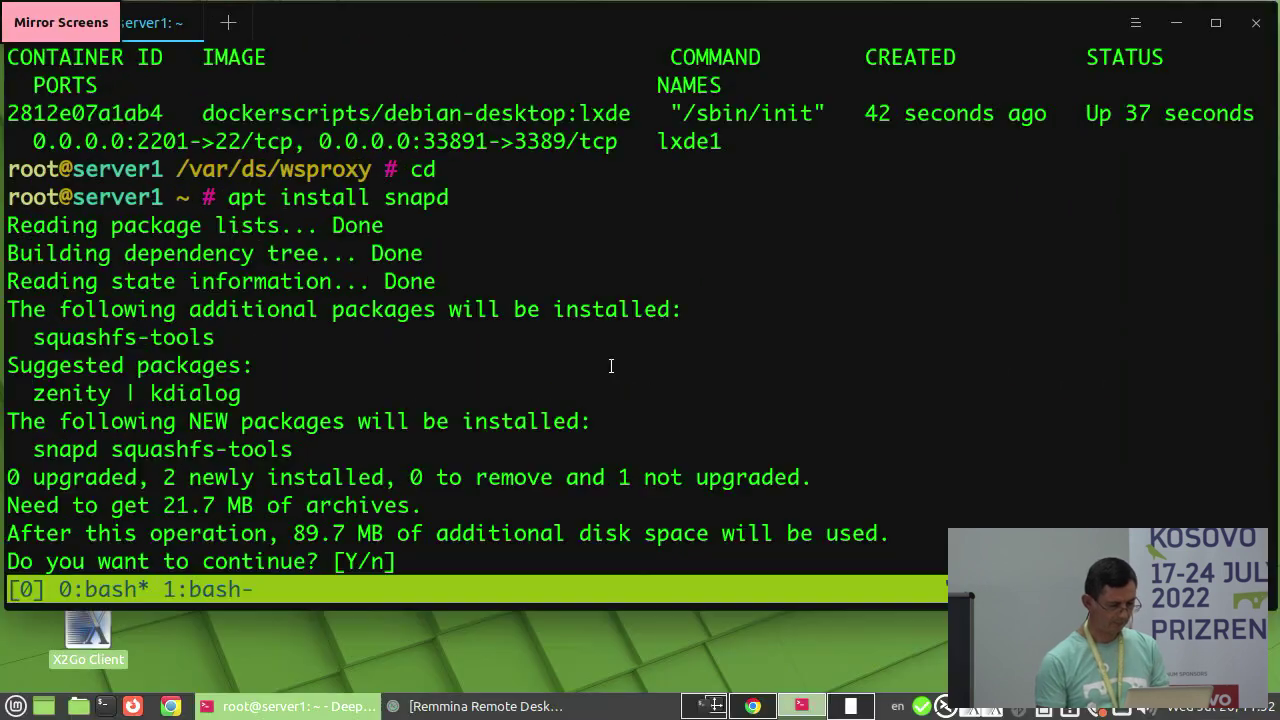
{"action": "key", "text": "Return"}
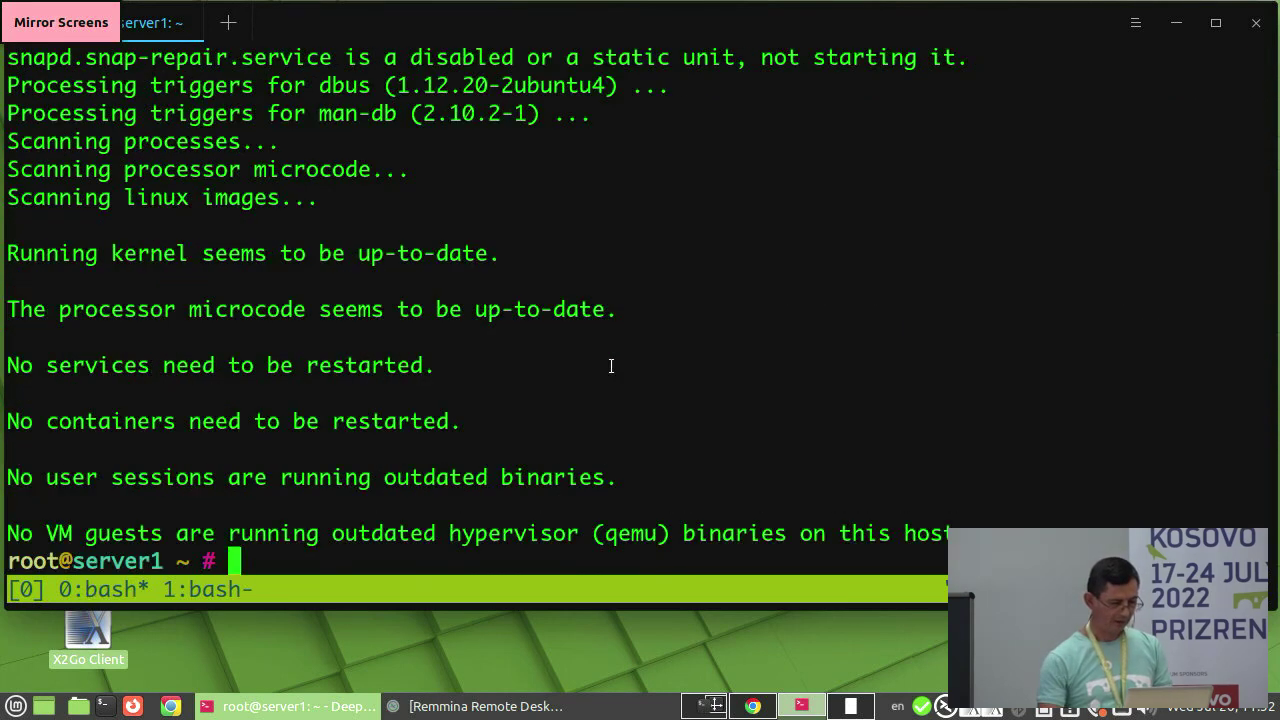
Step: Copy snap install lxd --channel=latest/stable from the documentation and run it in the server1 terminal to install LXD
{"action": "key", "text": "alt+Tab"}
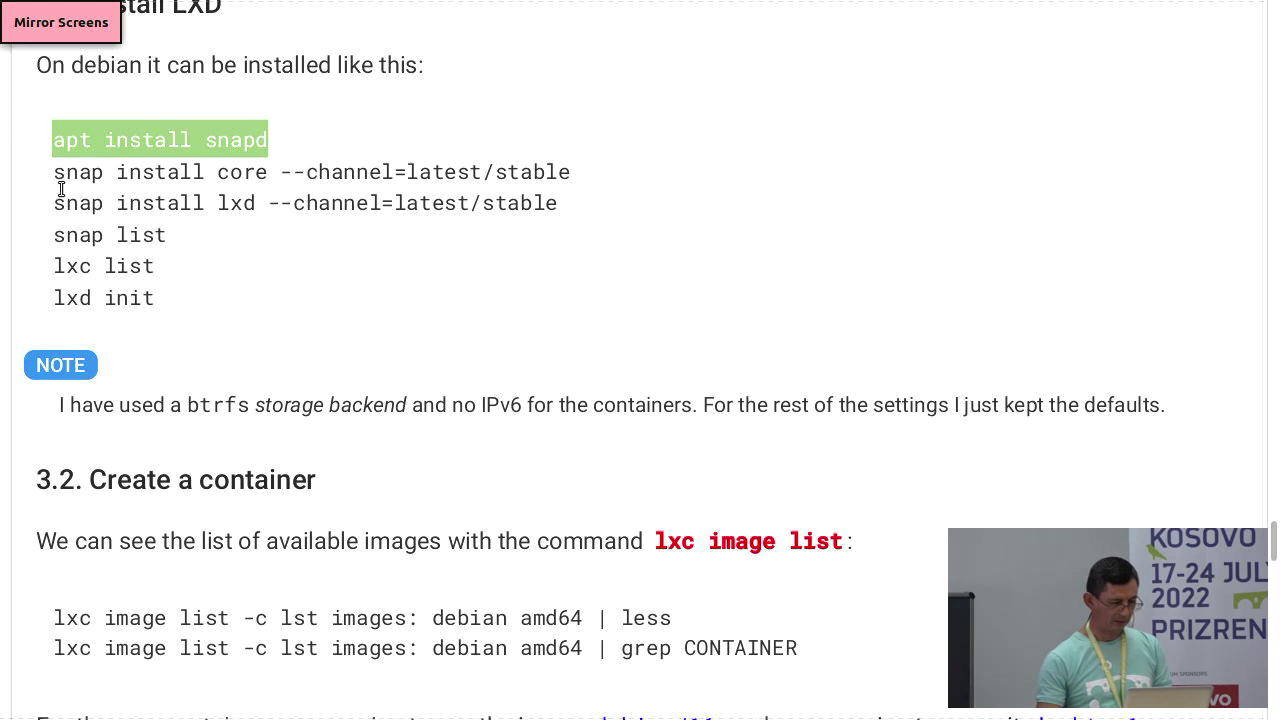
{"action": "left_click_drag", "start_coordinate": [53, 203], "coordinate": [575, 201]}
{"action": "key", "text": "ctrl+c"}
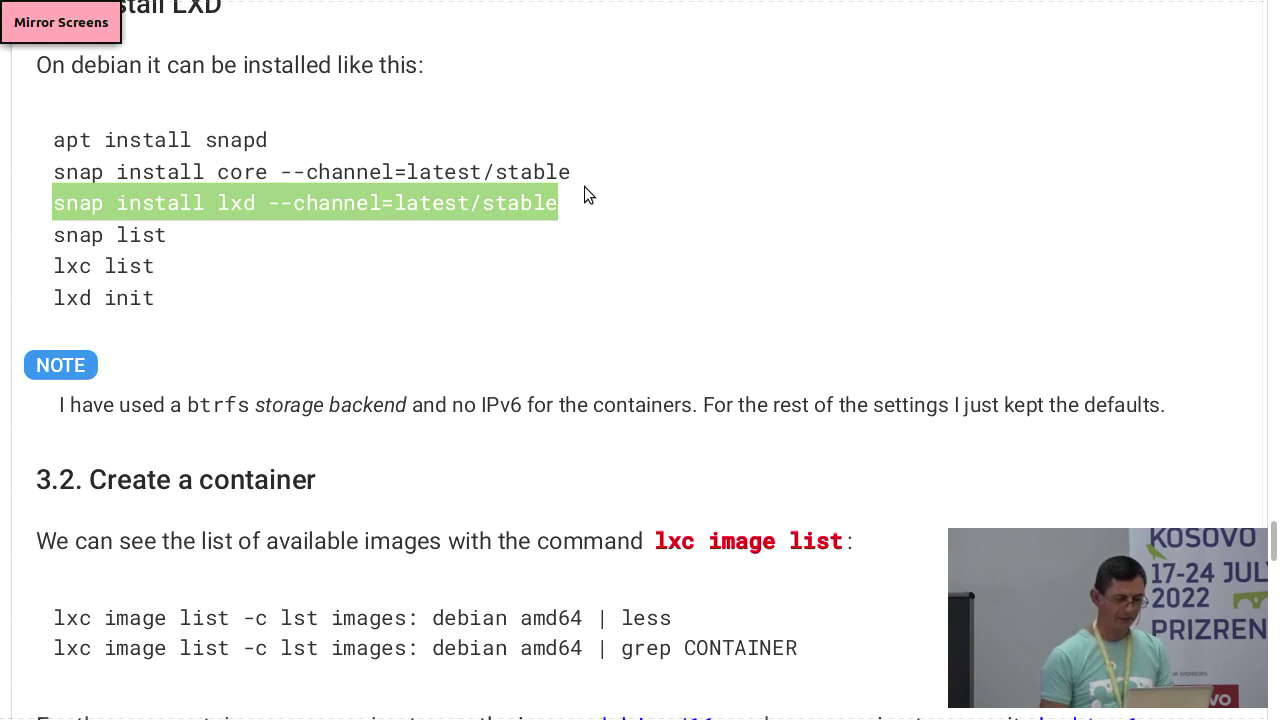
{"action": "key", "text": "alt+Tab"}
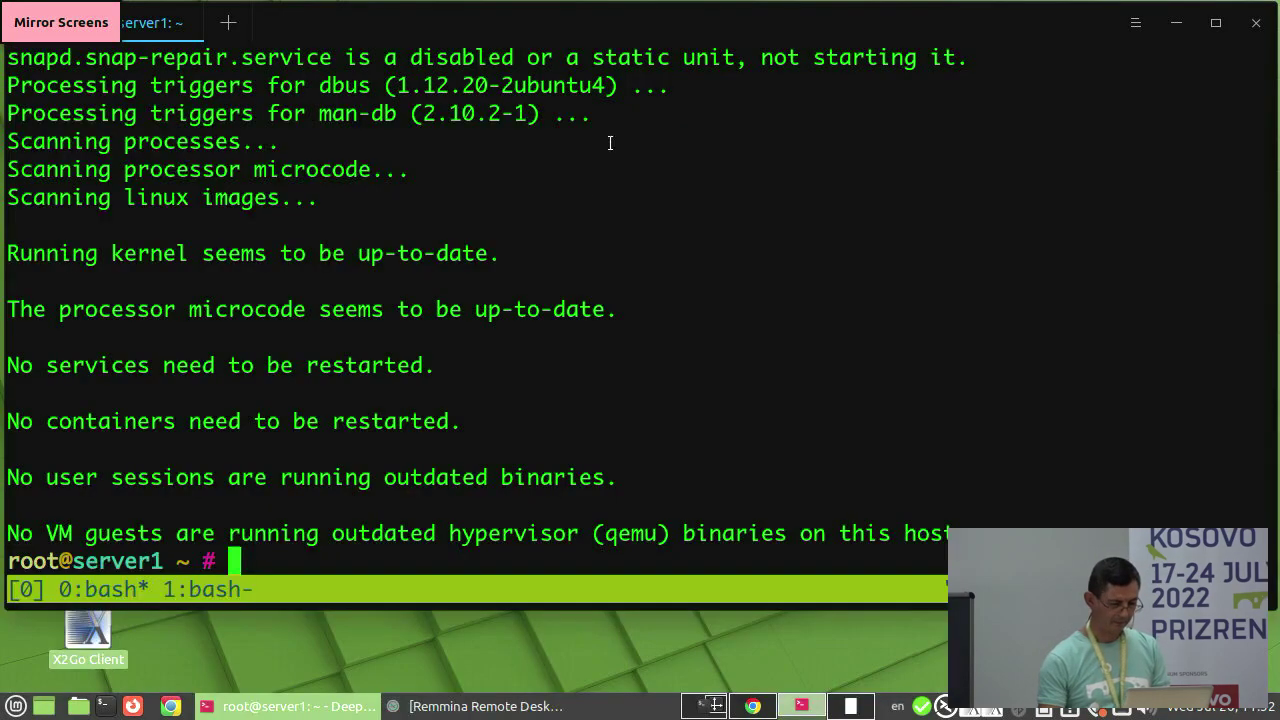
{"action": "key", "text": "ctrl+shift+v"}
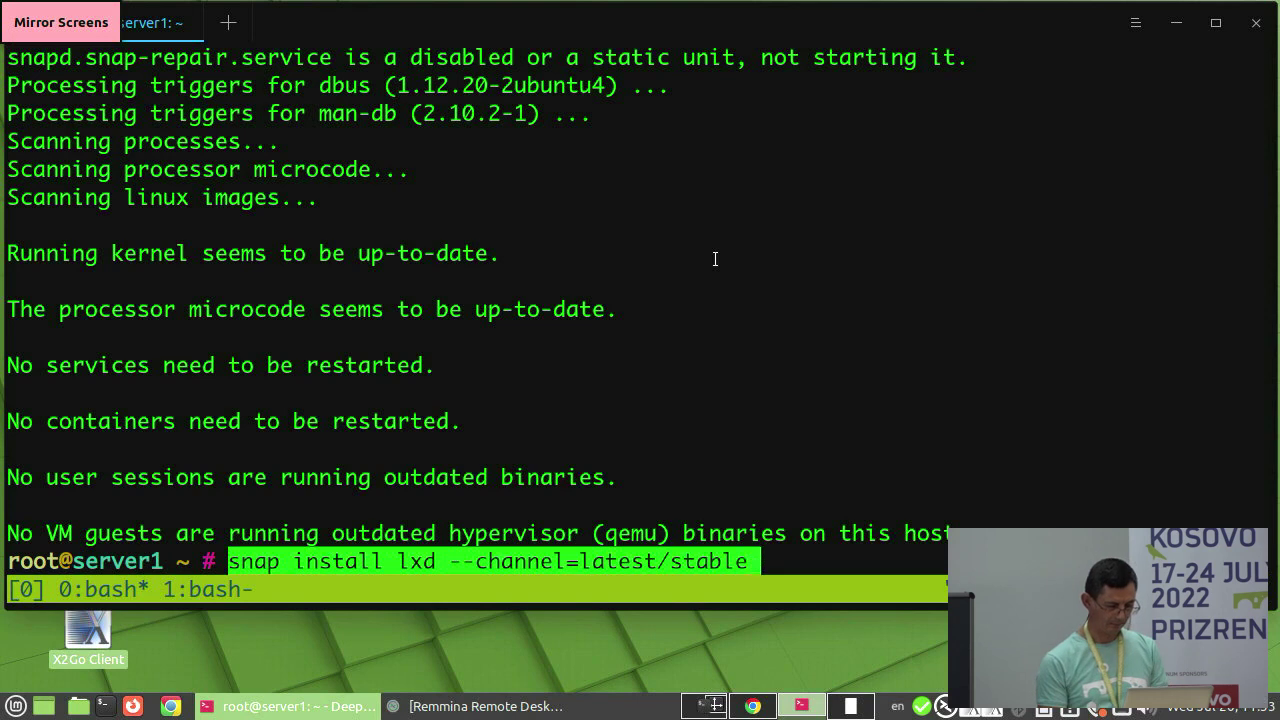
{"action": "key", "text": "Return"}
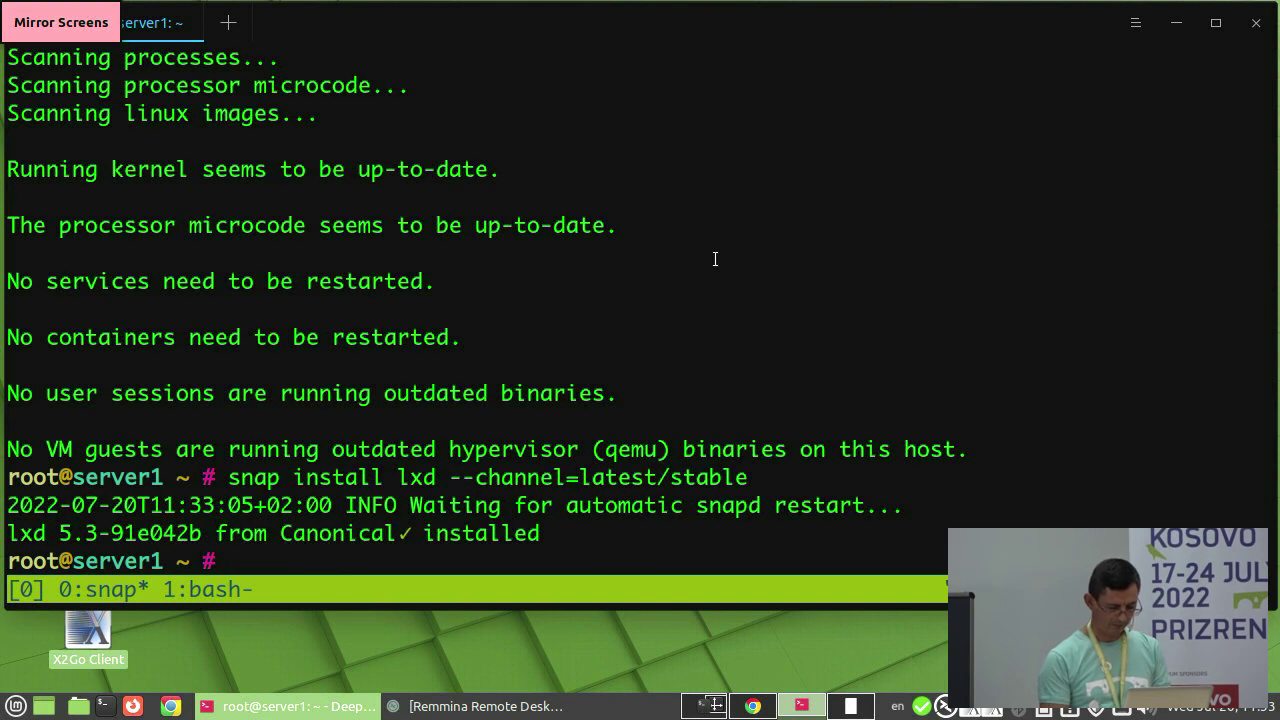
Step: Try to list the LXD containers on server1 with the command lxd ls
{"action": "type", "text": "lxc"}
{"action": "key", "text": "BackSpace"}
{"action": "type", "text": "d ls"}
{"action": "key", "text": "Return"}
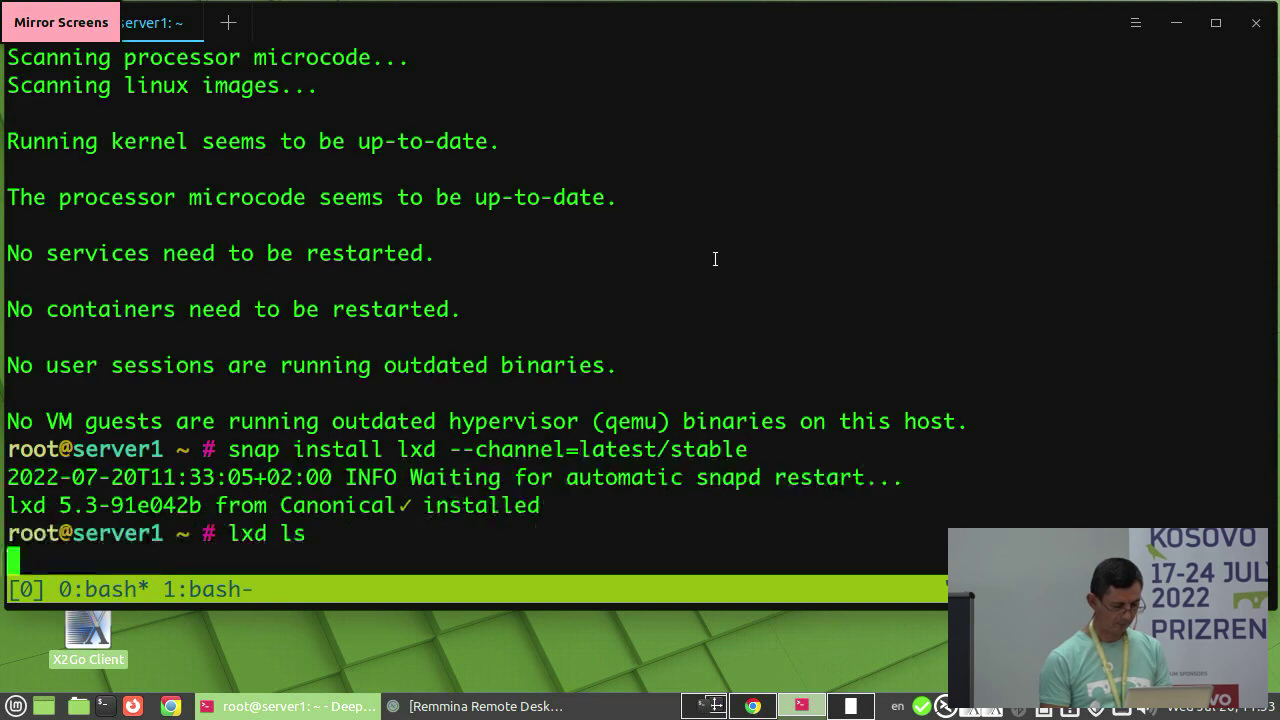